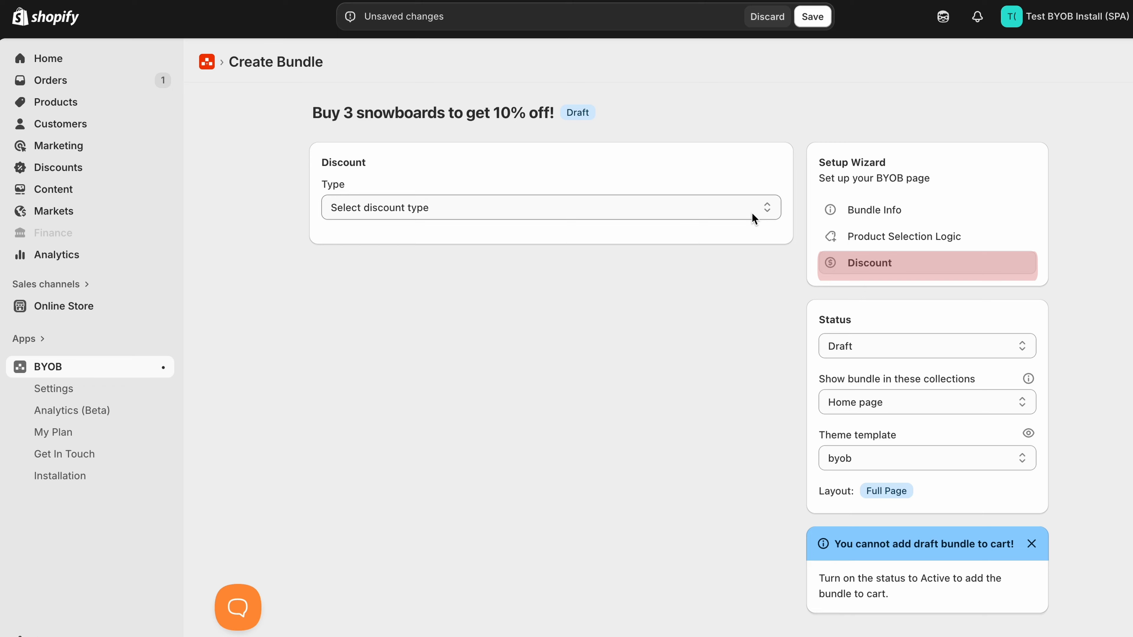
Try Fixed-Amount OFF as the bundle's discount type, followed by Fixed Price with a discount value of HK$100
left_click(753, 215)
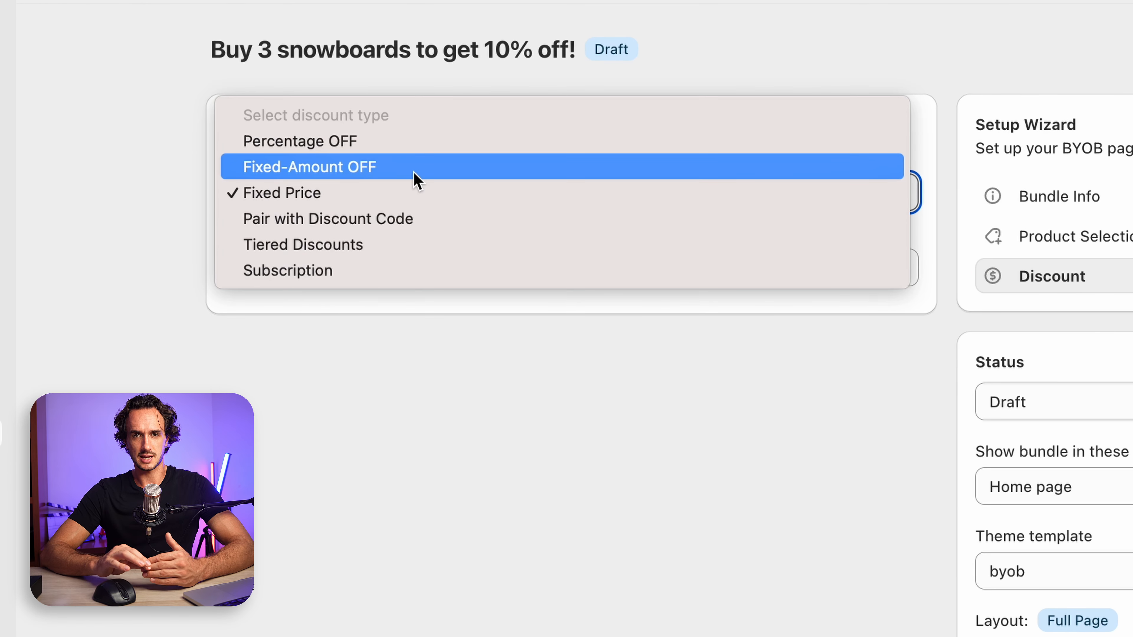
left_click(416, 177)
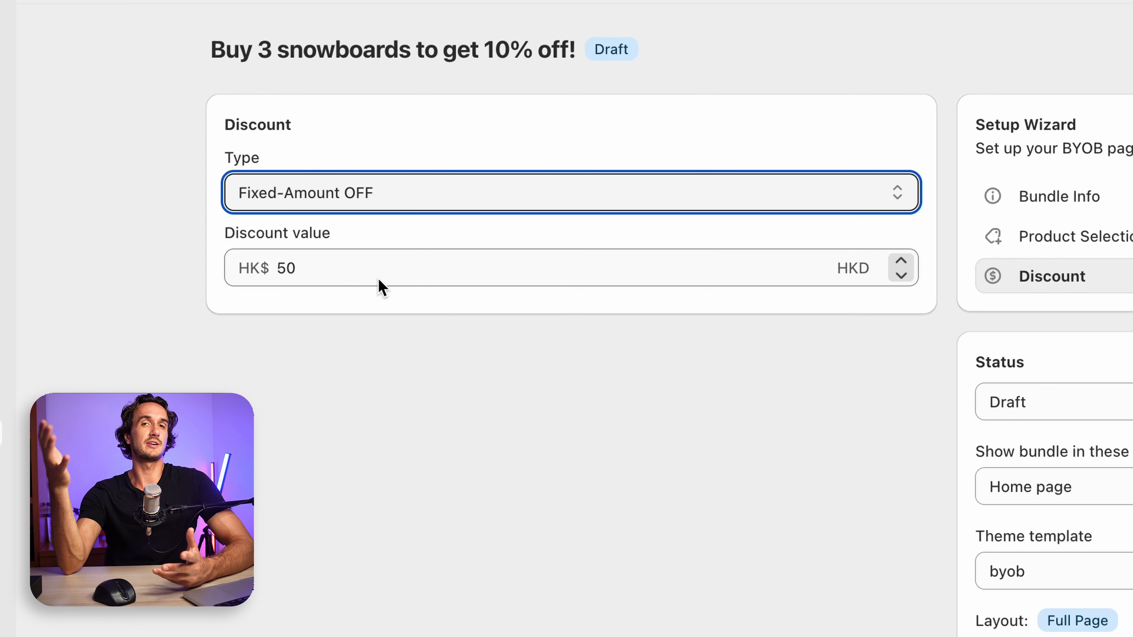
left_click(420, 203)
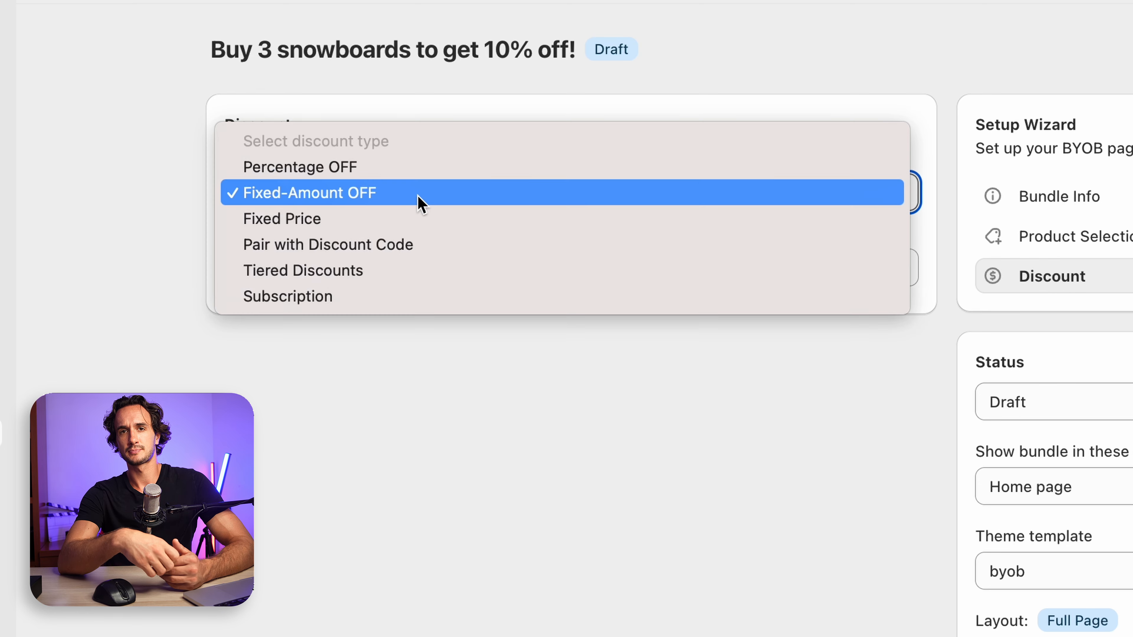
left_click(420, 219)
left_click(344, 275)
left_click(361, 419)
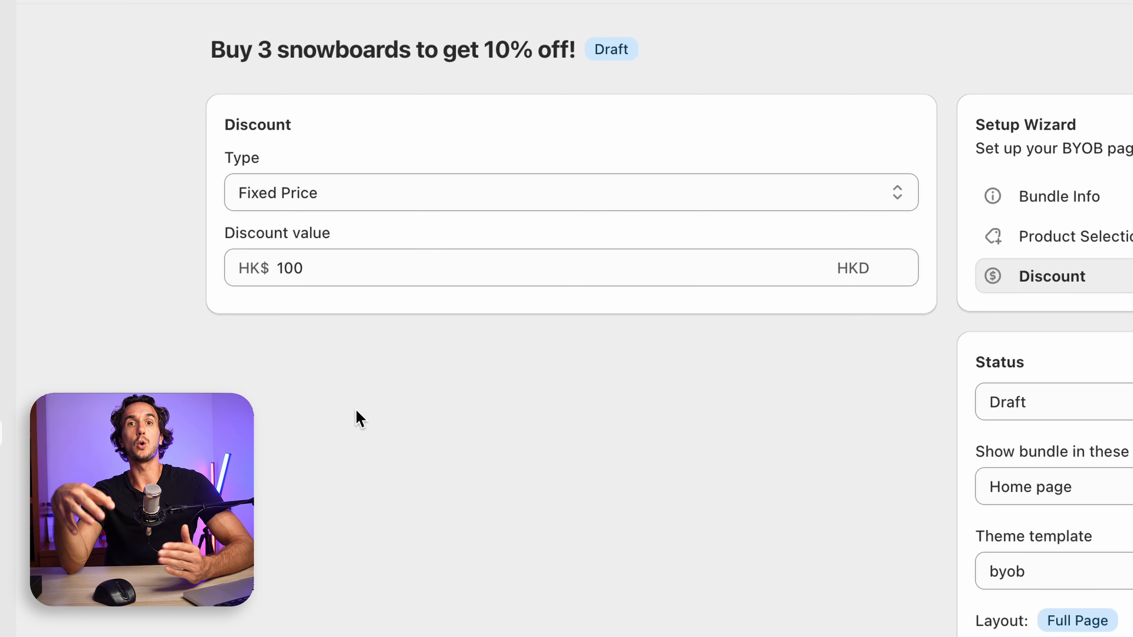
Switch the bundle's discount type to Percentage OFF with a value of 10%
left_click(335, 206)
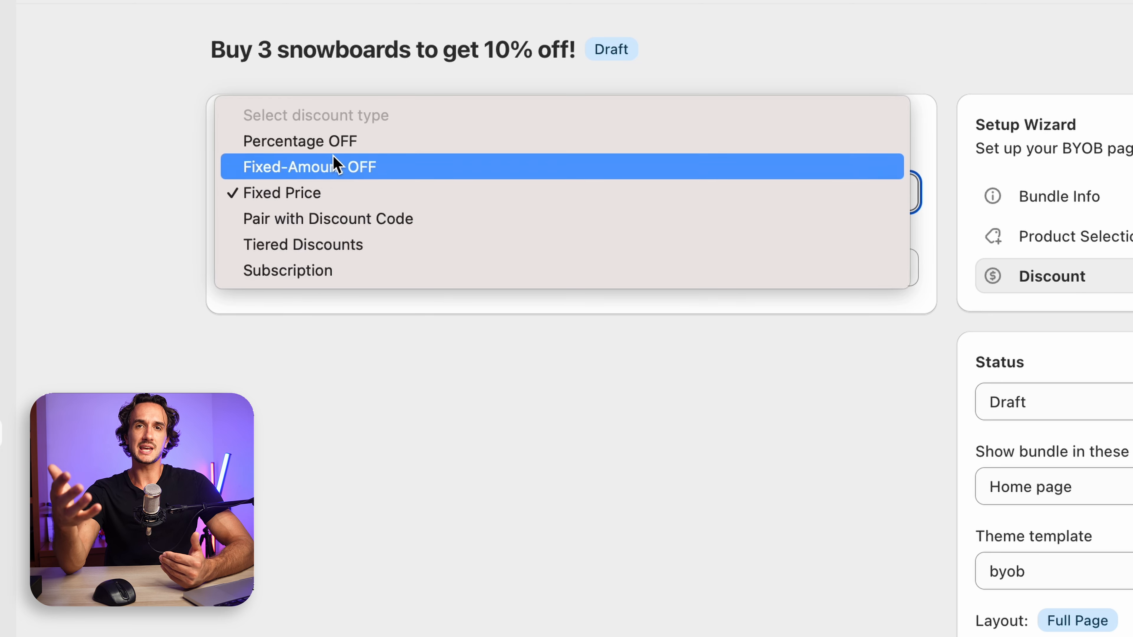
left_click(332, 142)
left_click(659, 500)
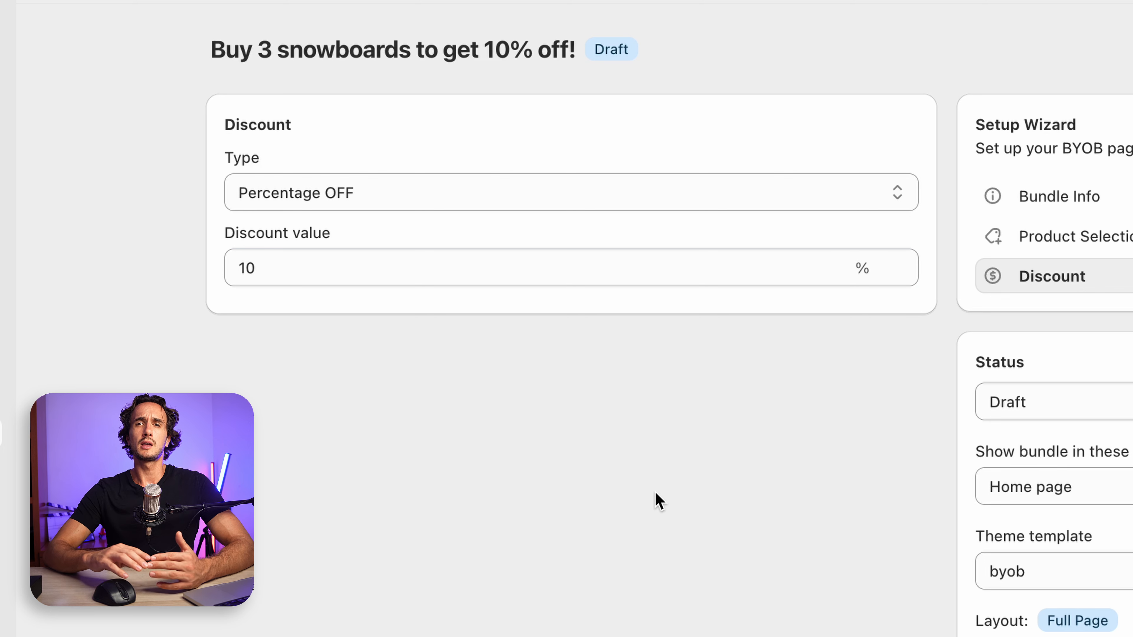
Change the discount type to Tiered Discounts and add a first tier giving 10% off for any 3 items
left_click(394, 211)
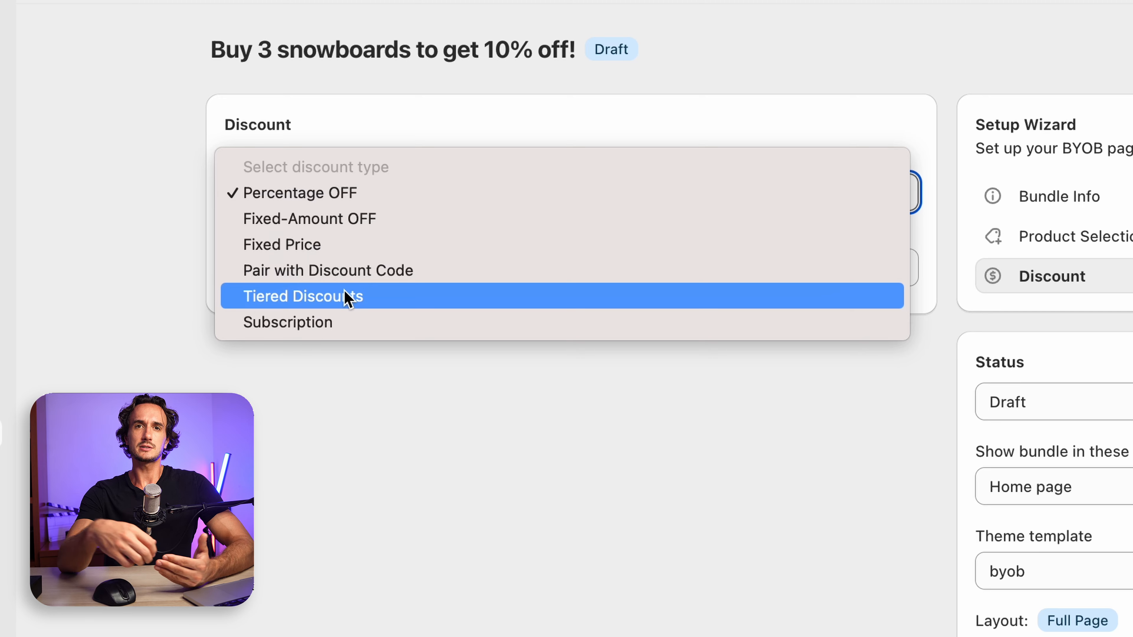
left_click(347, 298)
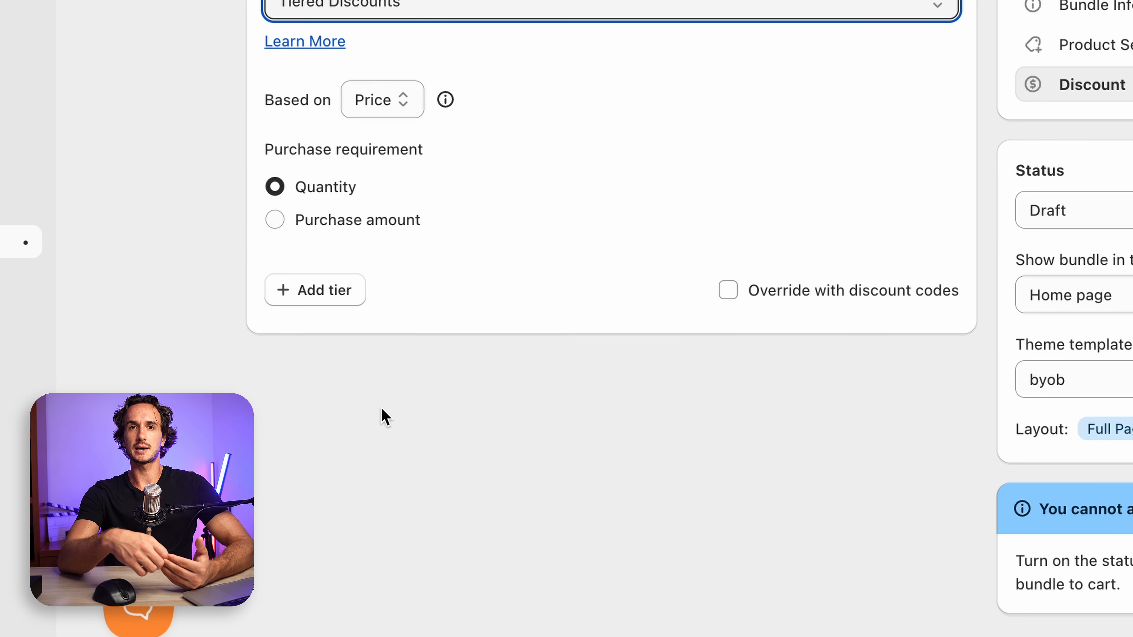
left_click(317, 293)
double_click(499, 281)
type("3")
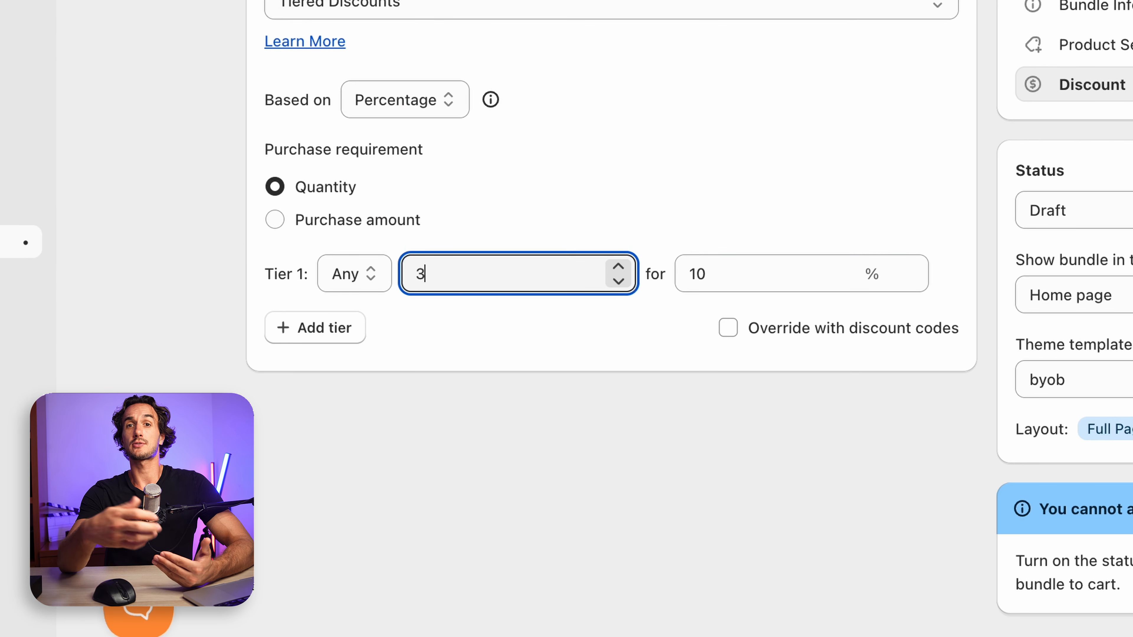
left_click(595, 362)
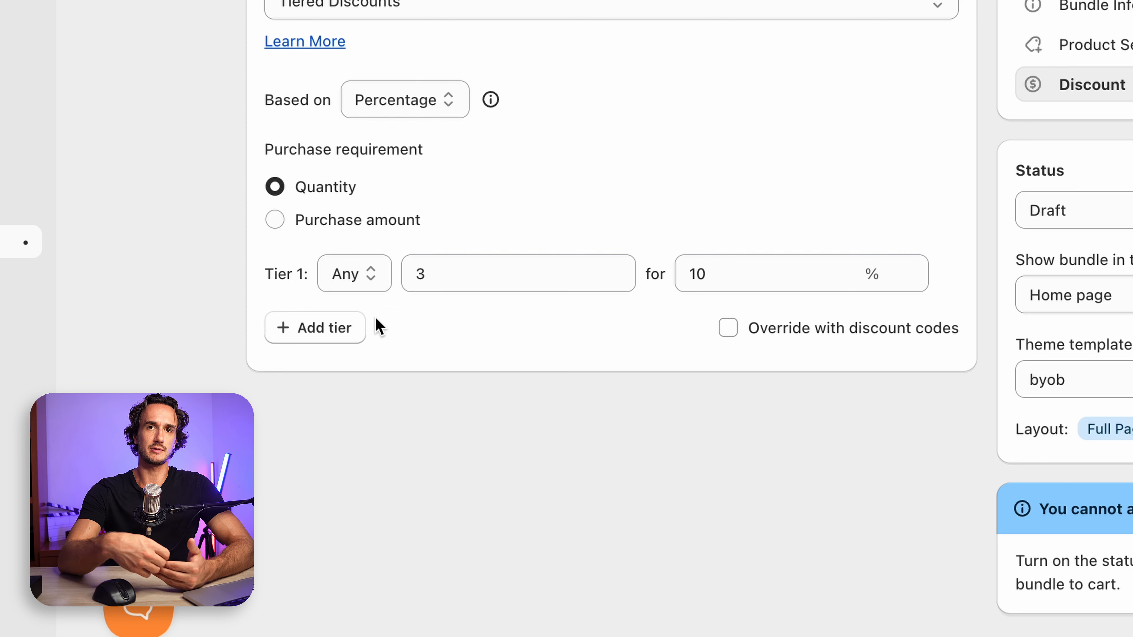
Add a second discount tier giving 15% off for any 4 items
left_click(332, 330)
left_click(513, 373)
type("4")
left_click(722, 374)
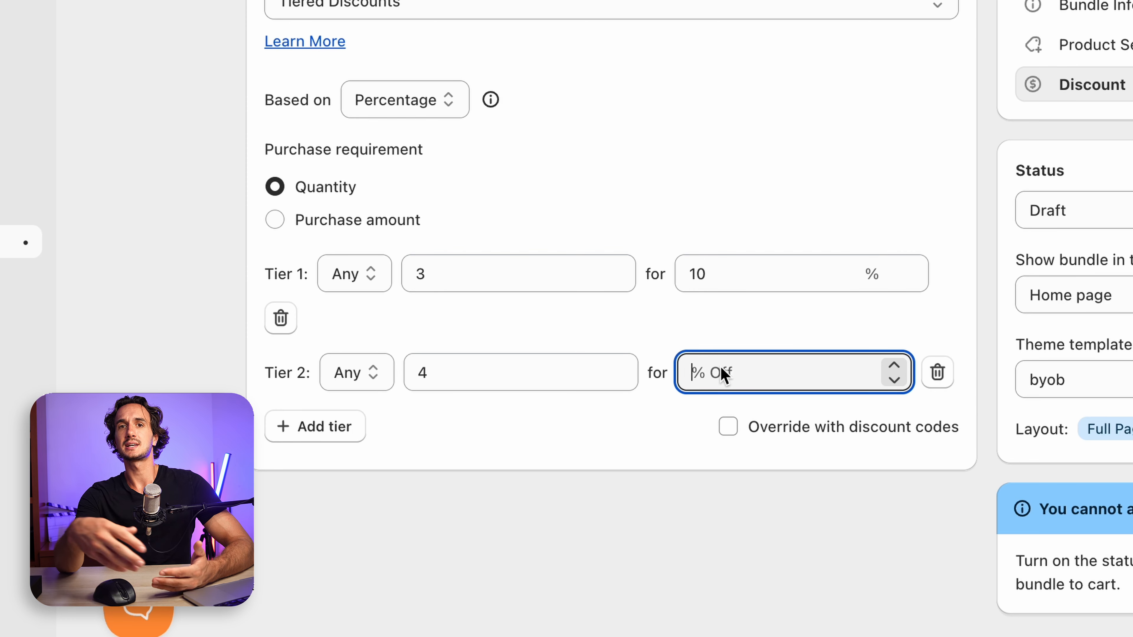
type("15")
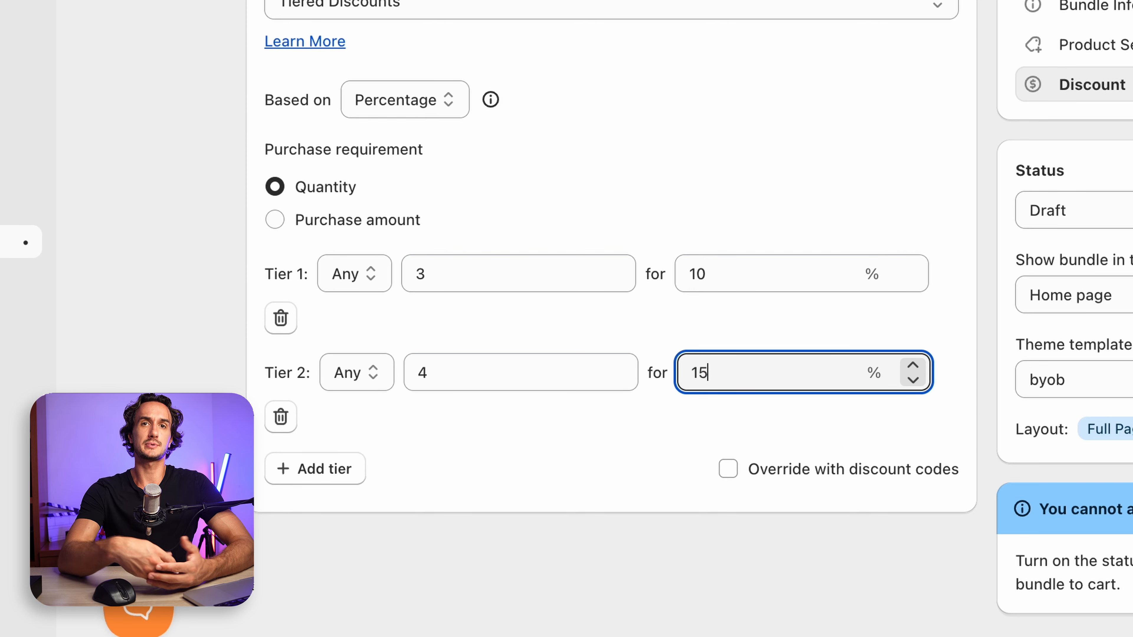
Add a third discount tier giving 20% off for any 5 items
left_click(311, 482)
left_click(463, 472)
type("5")
left_click(725, 478)
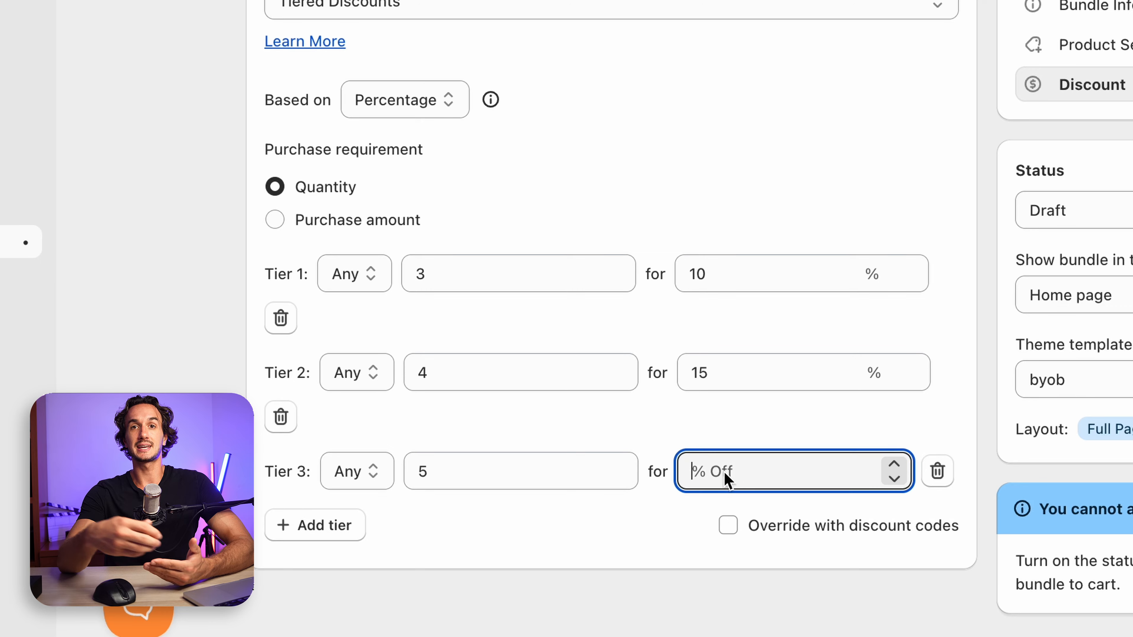
type("20")
left_click(588, 543)
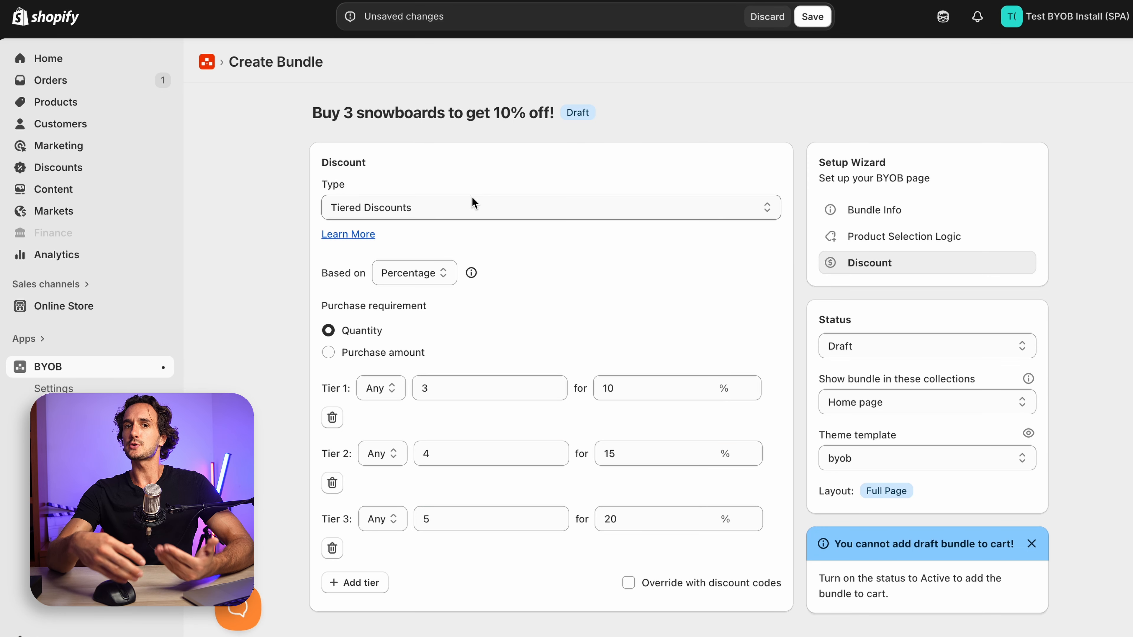
Select Subscription as the discount type and read the help article on integration with subscription apps
left_click(473, 202)
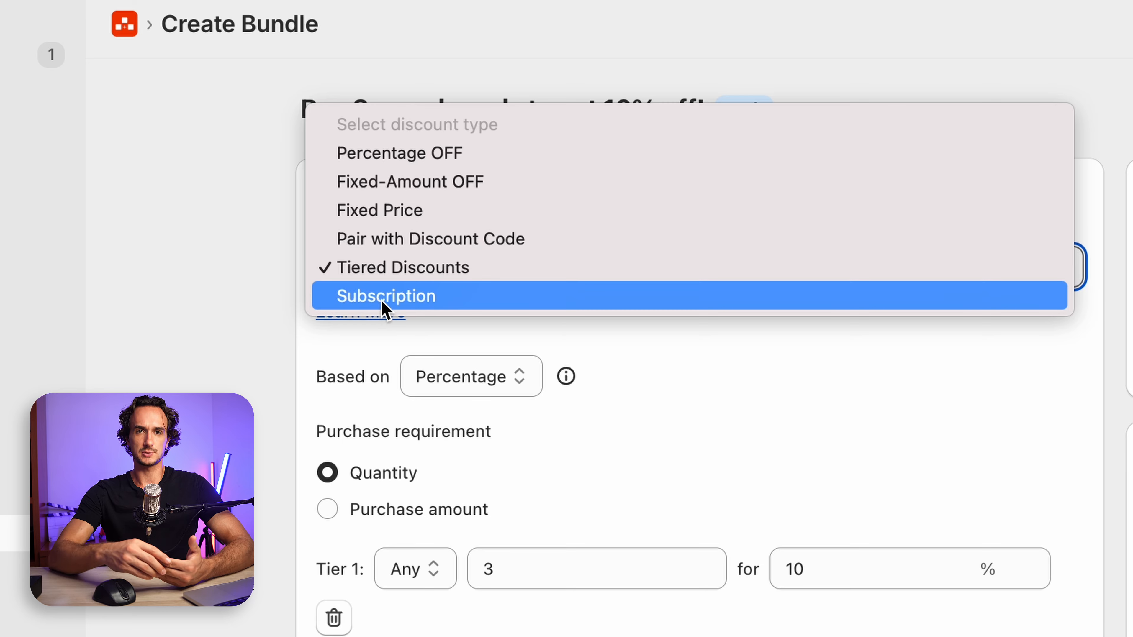
left_click(382, 298)
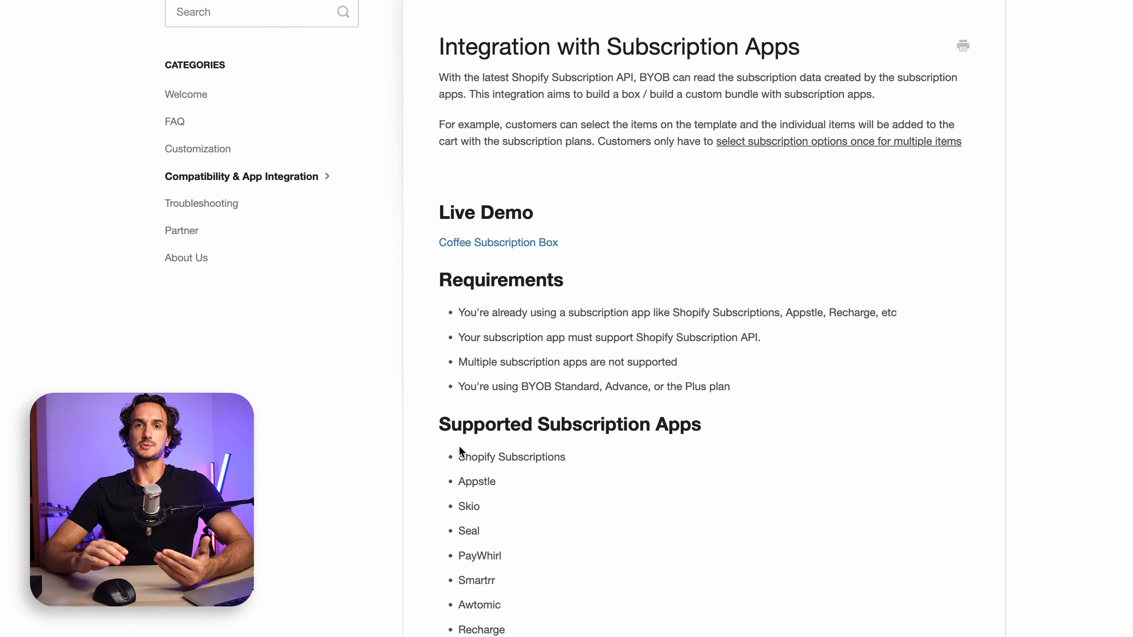
scroll(462, 450, "down", 5)
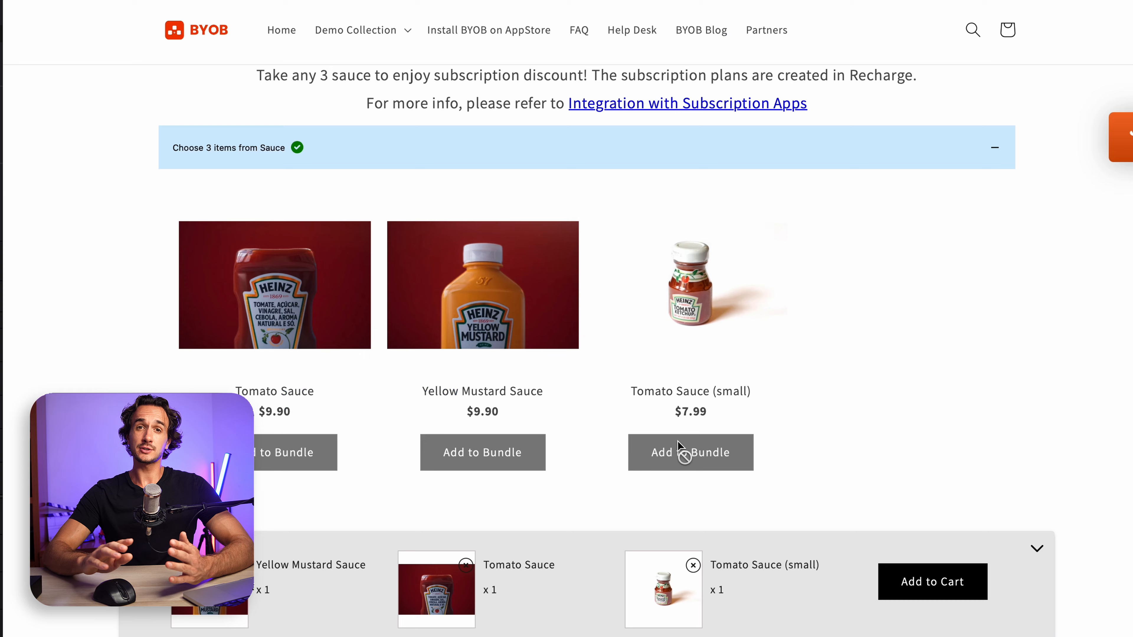
Open the demo sauce bundle's purchase options and check the subscription delivery frequencies, leaving delivery every 15 days selected
left_click(913, 588)
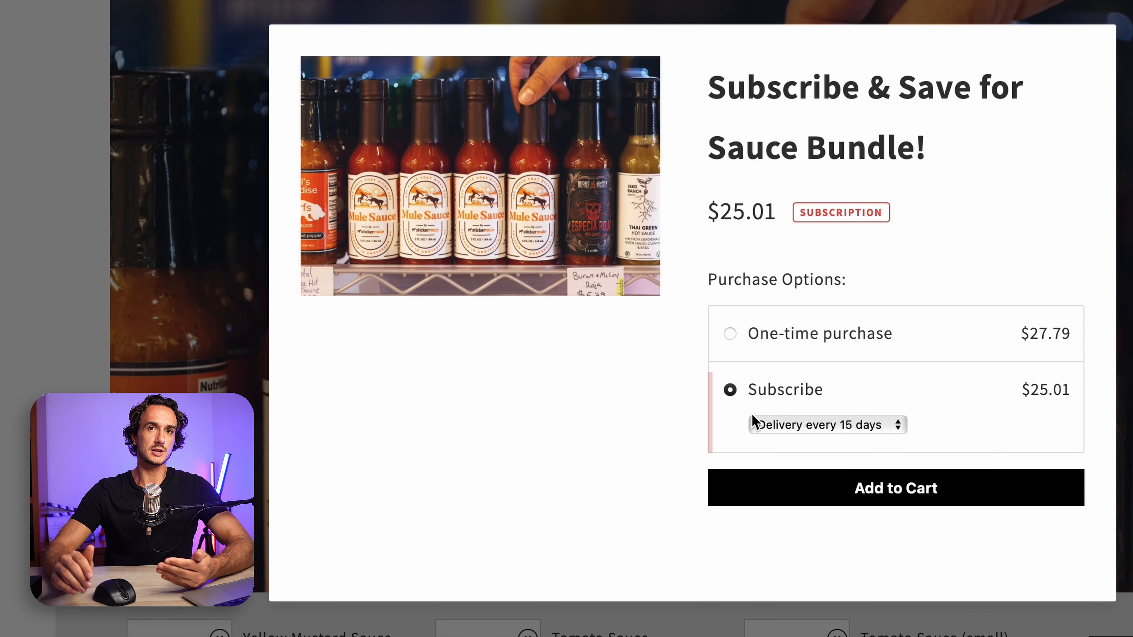
left_click(883, 431)
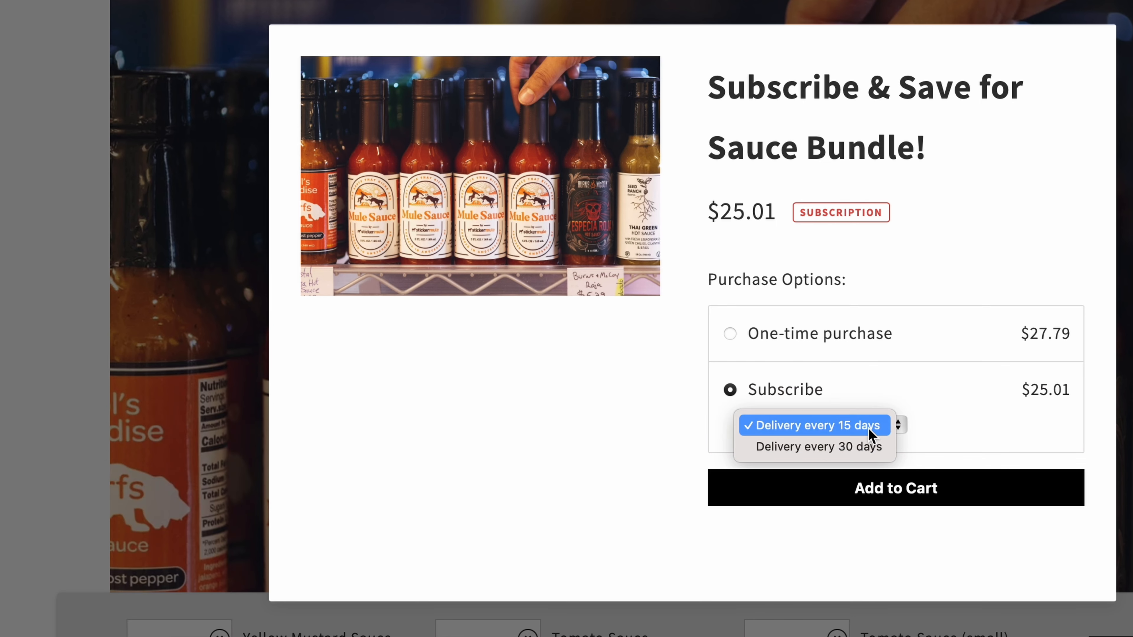
left_click(868, 427)
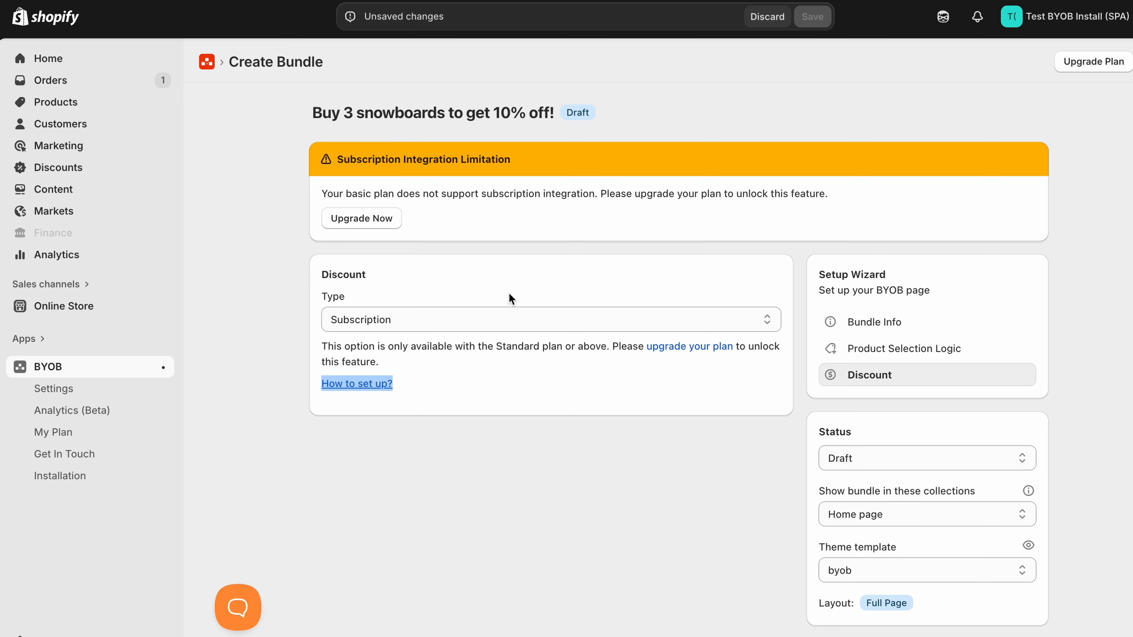
Change the bundle's discount type from Subscription to Pair with Discount Code
left_click(509, 319)
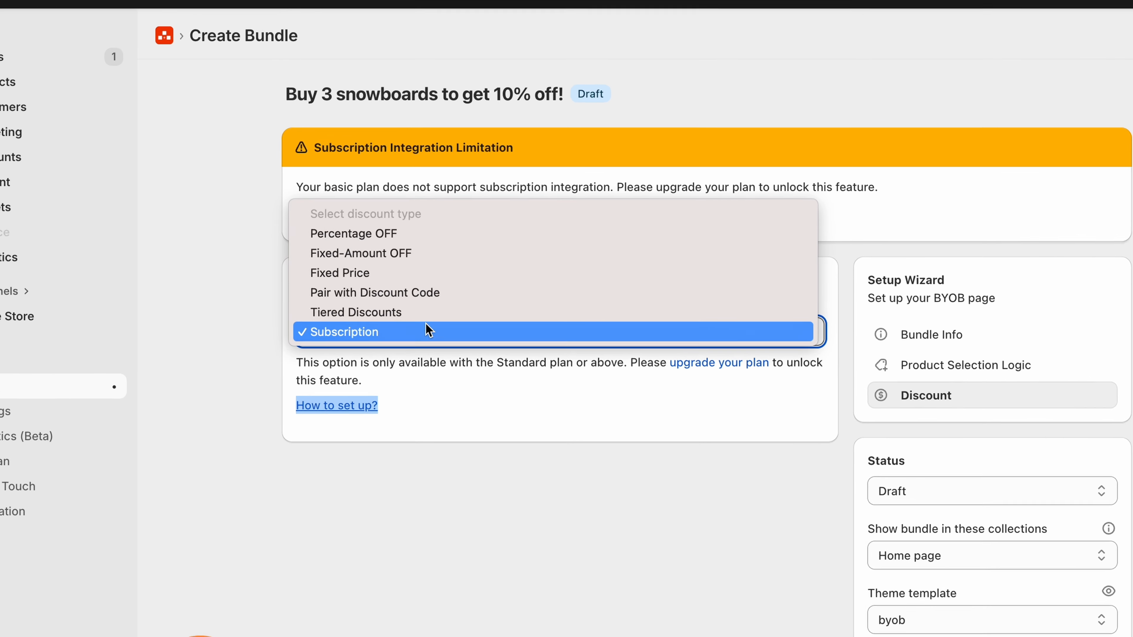
left_click(392, 313)
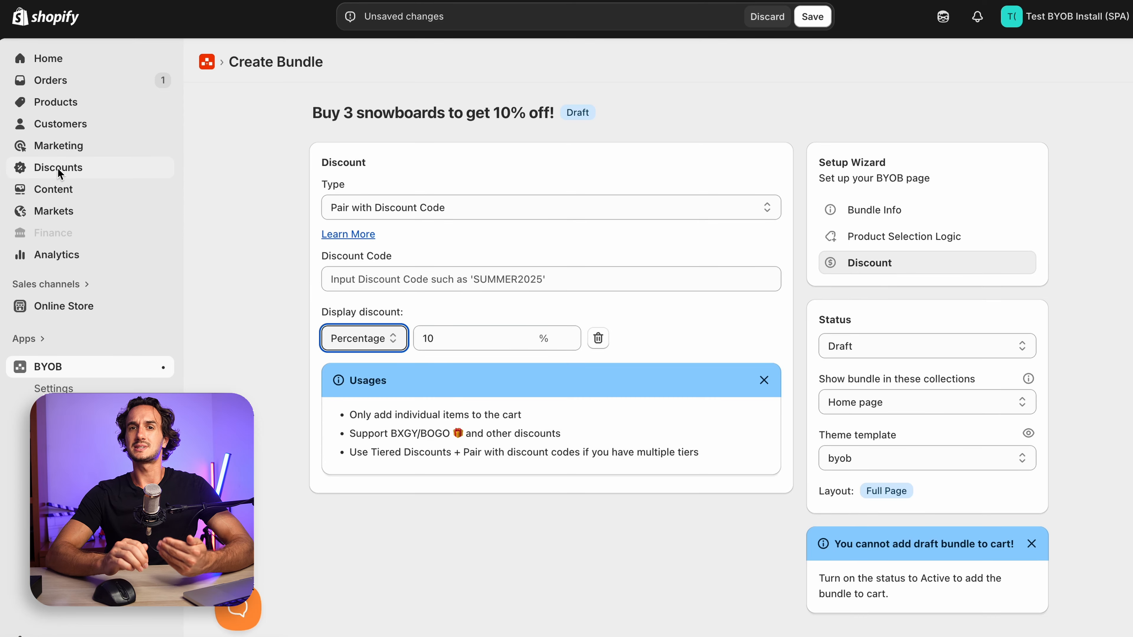
Open the store's Discounts page separately and start a new Buy X get Y discount
right_click(60, 173)
left_click(72, 174)
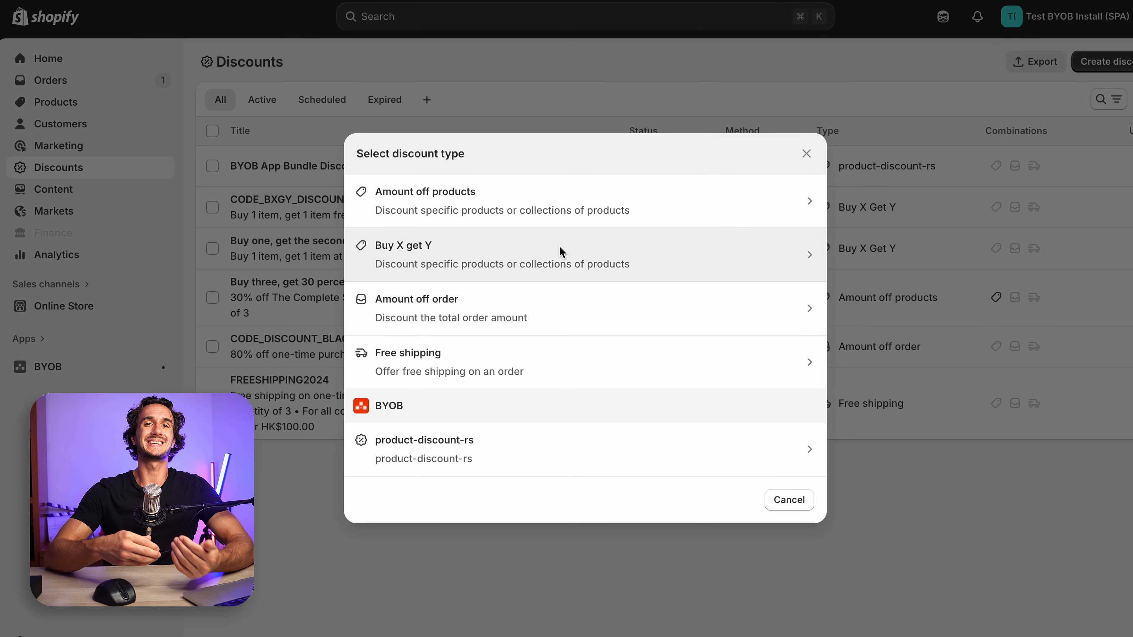
left_click(609, 246)
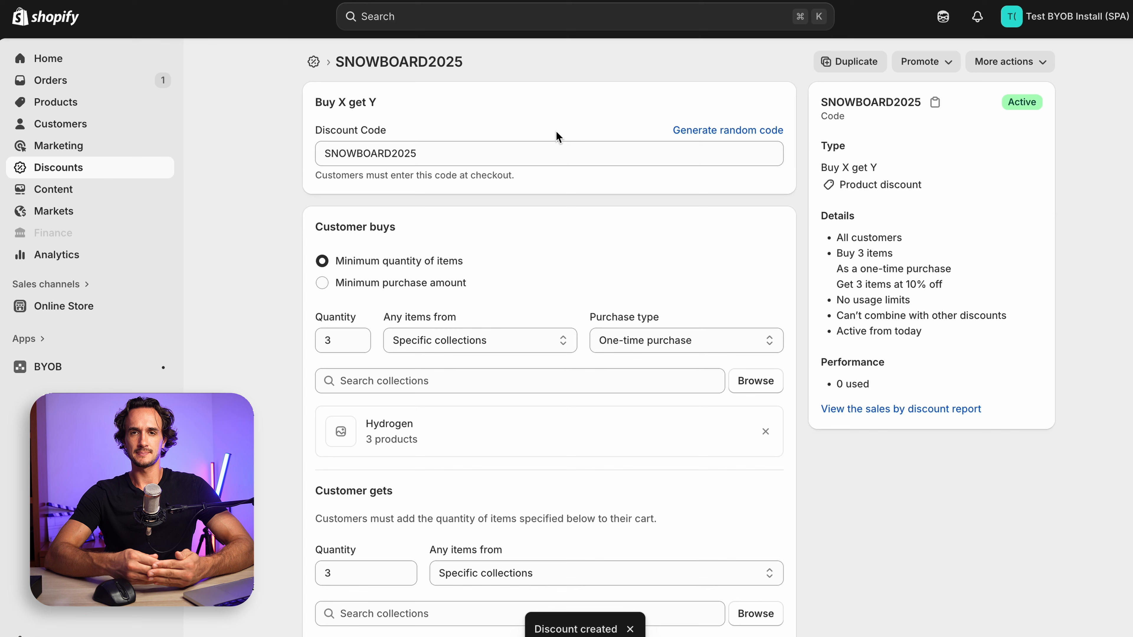
Copy the discount code SNOWBOARD2025 from the Buy X get Y discount into the bundle's discount code field
double_click(509, 154)
key("ctrl+c")
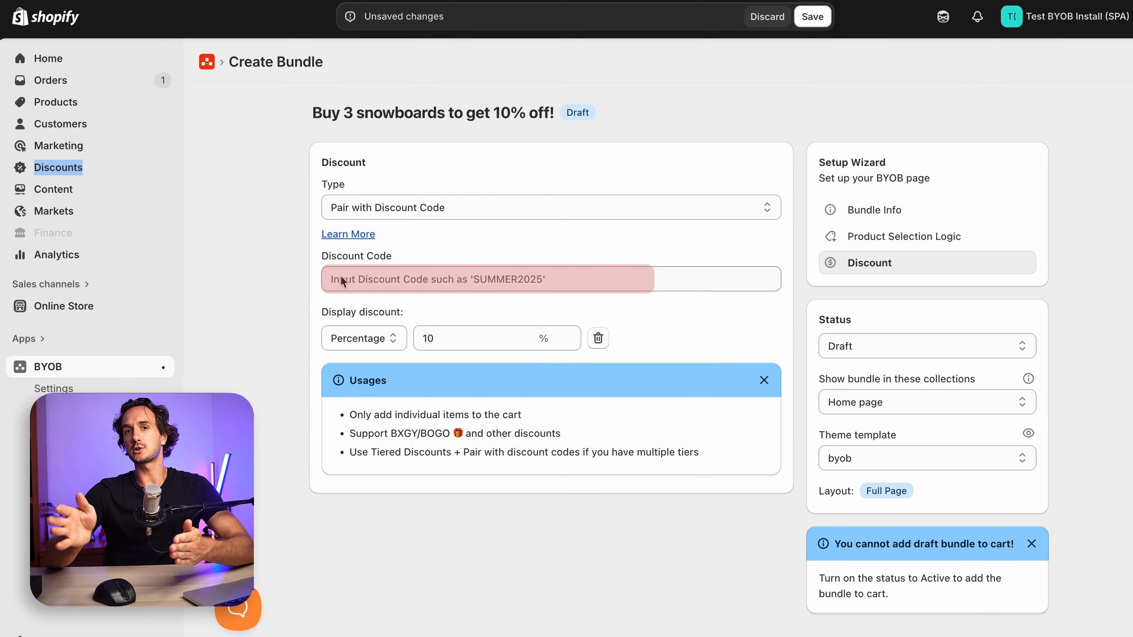
left_click(342, 280)
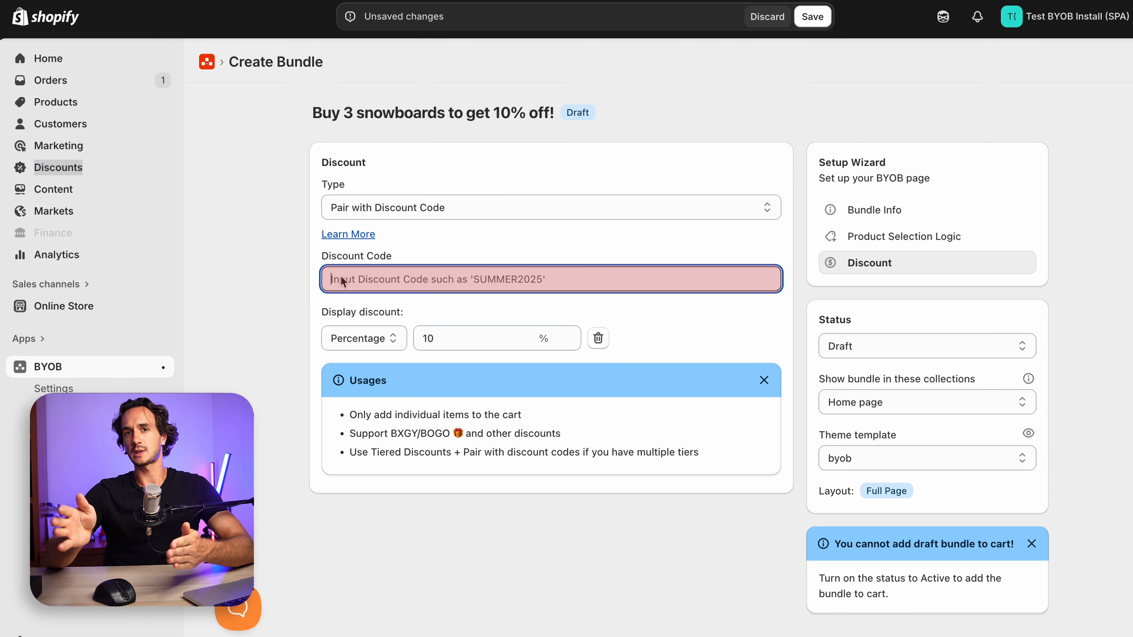
key("ctrl+v")
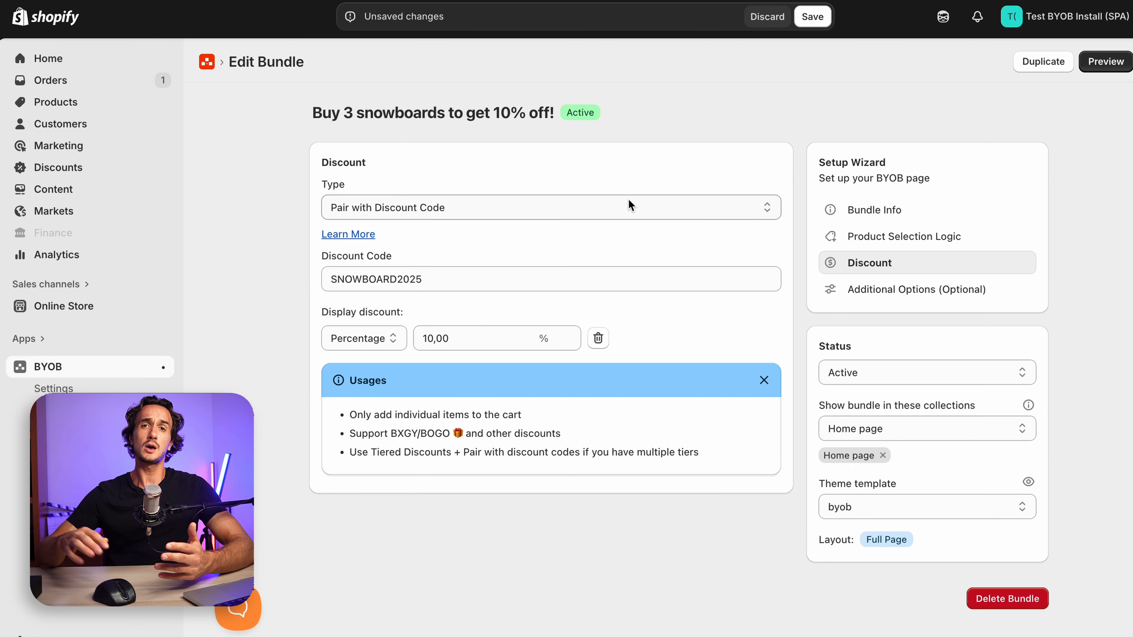
Set the snowboard bundle's discount type to Percentage OFF and enter a discount value of 10%
left_click(629, 206)
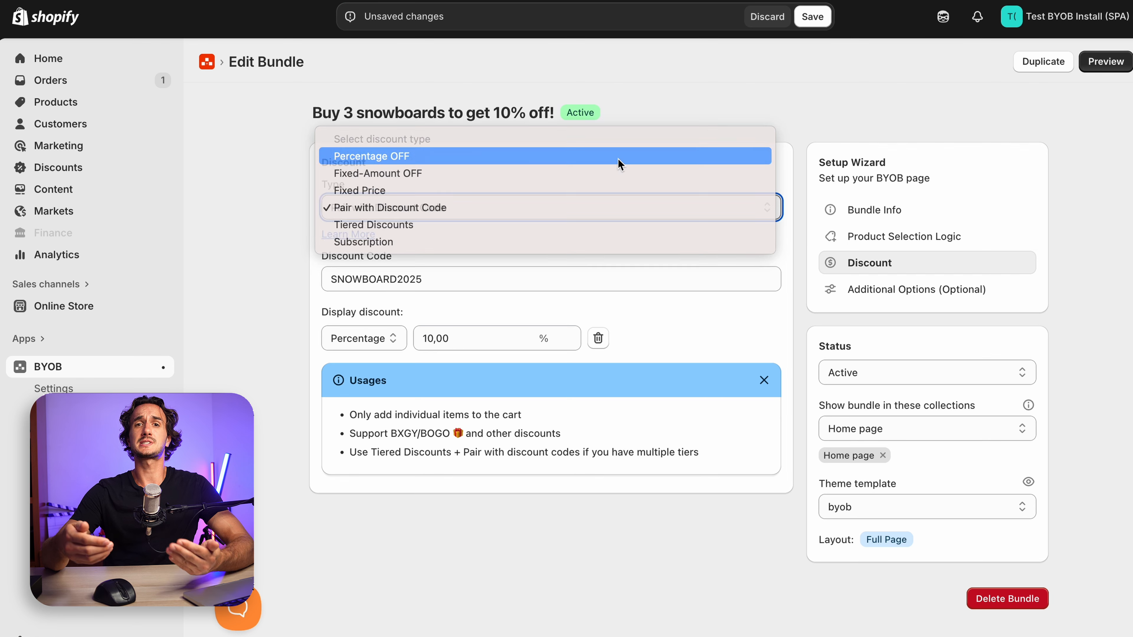
left_click(618, 157)
left_click(622, 269)
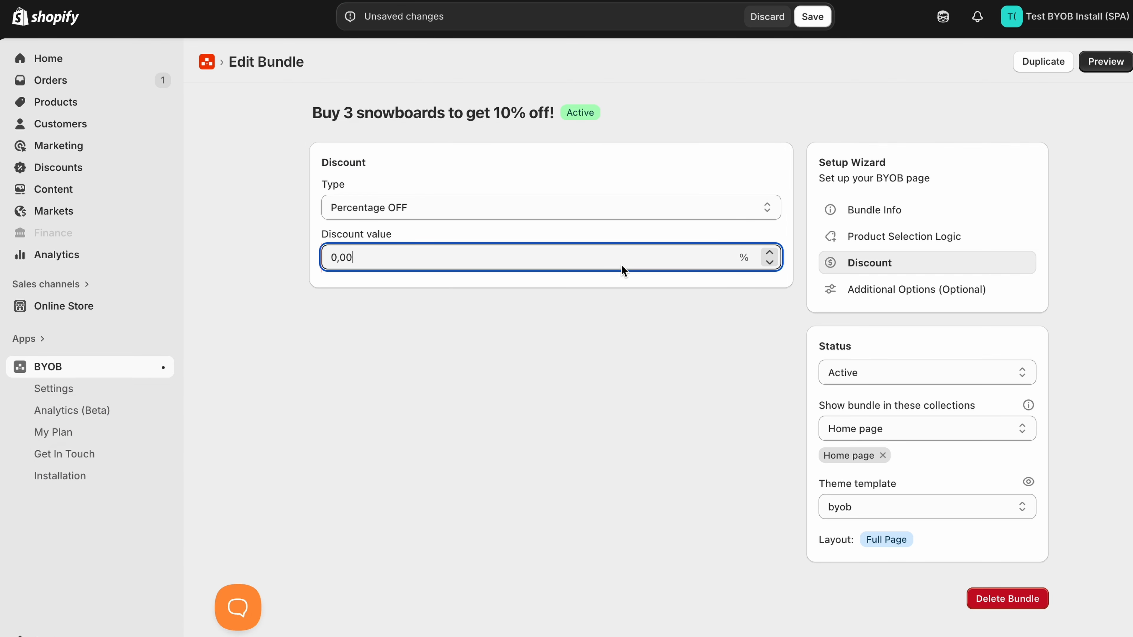
type("10")
left_click(611, 345)
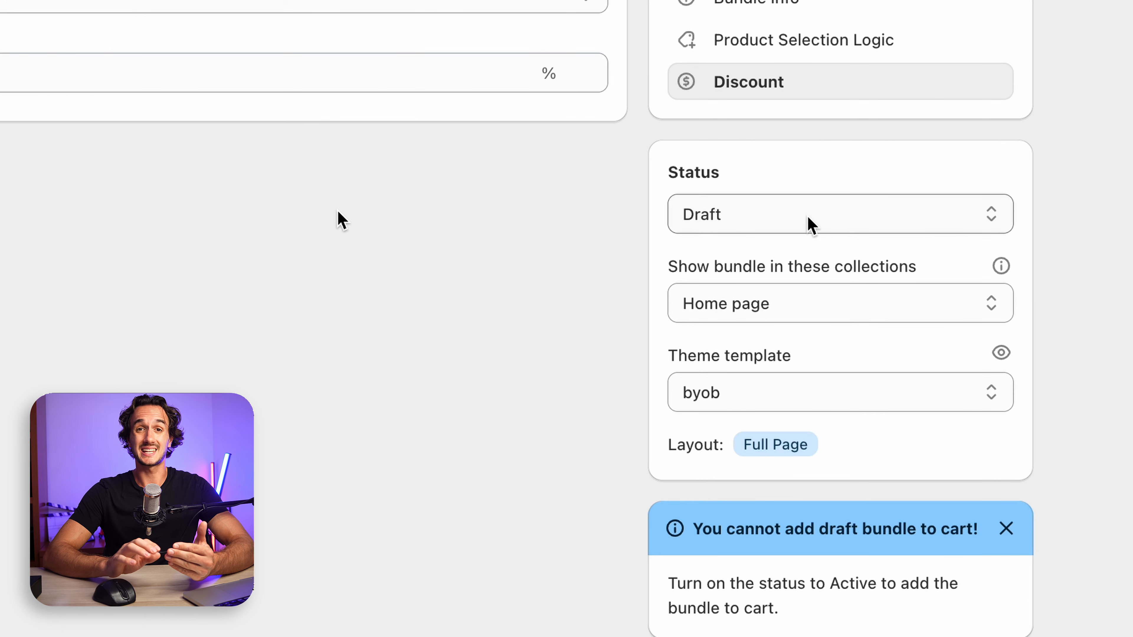
Set the bundle's status to Active with the byob theme template and save the bundle
left_click(877, 217)
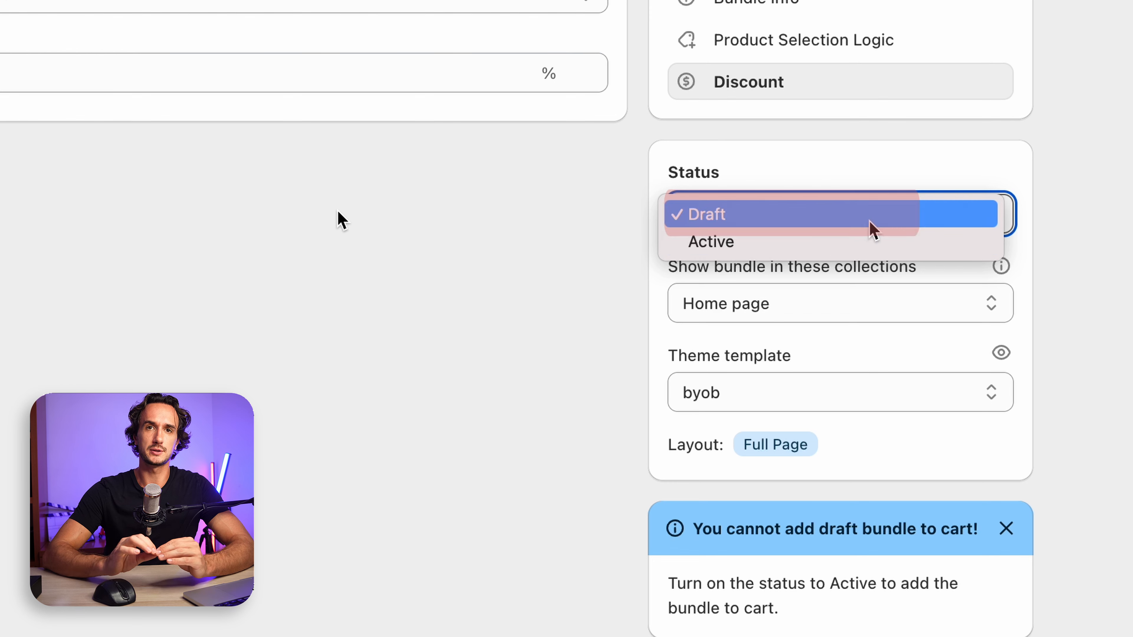
left_click(867, 231)
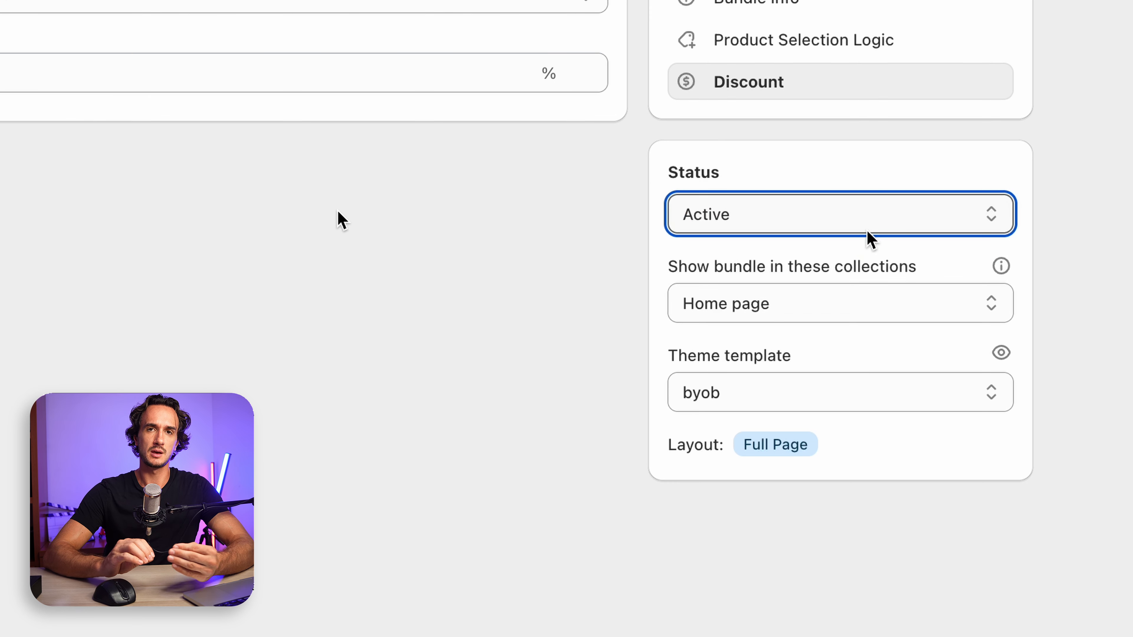
left_click(749, 437)
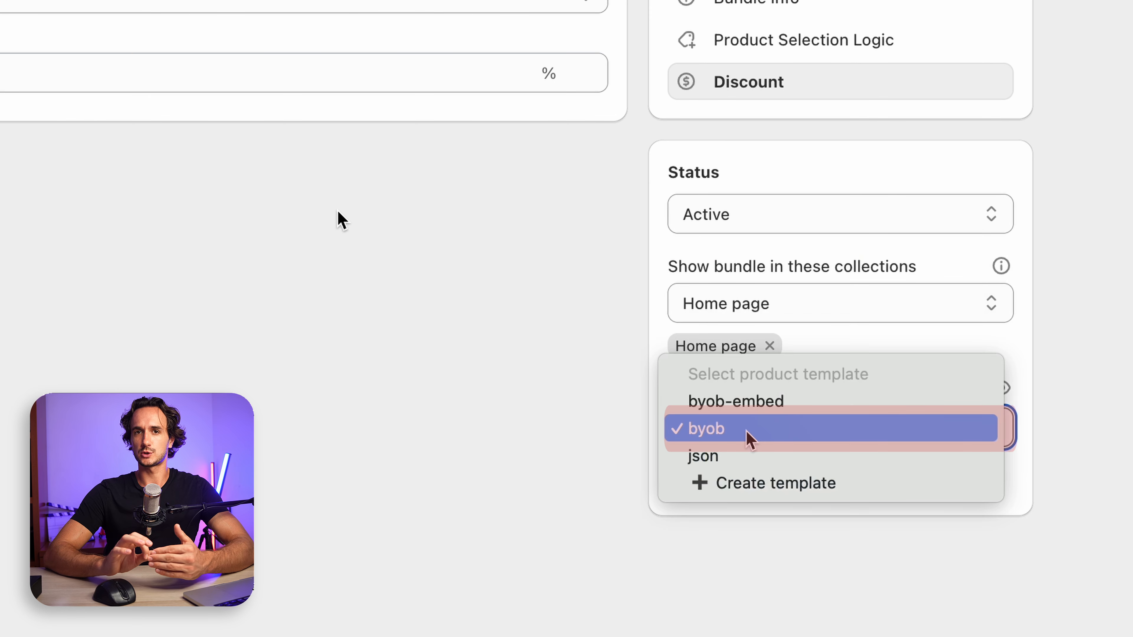
left_click(716, 439)
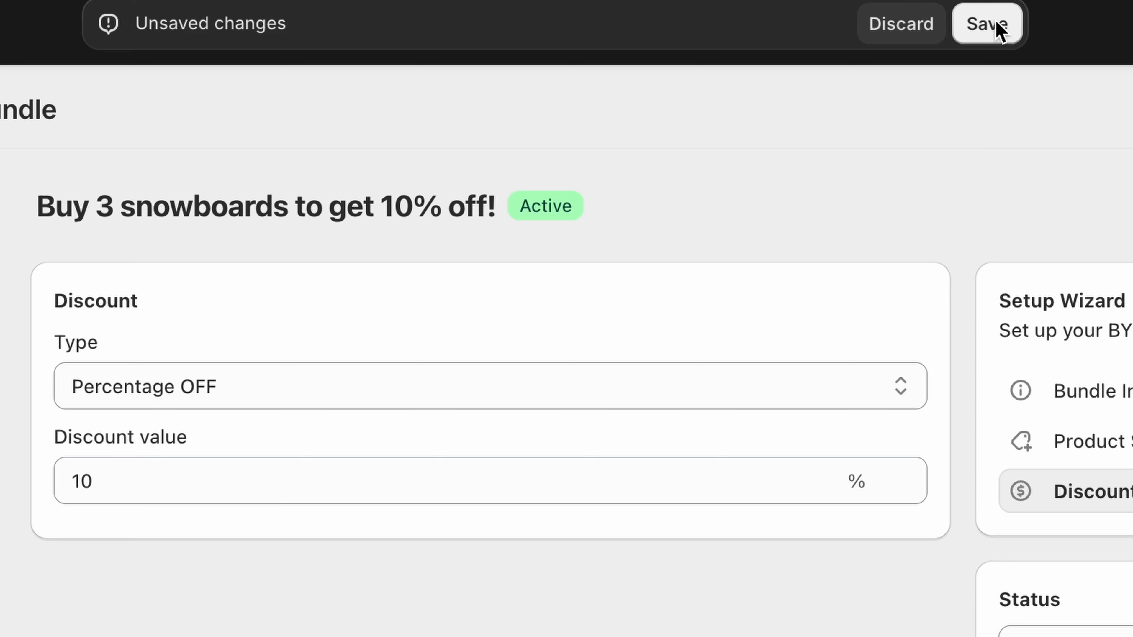
left_click(1000, 32)
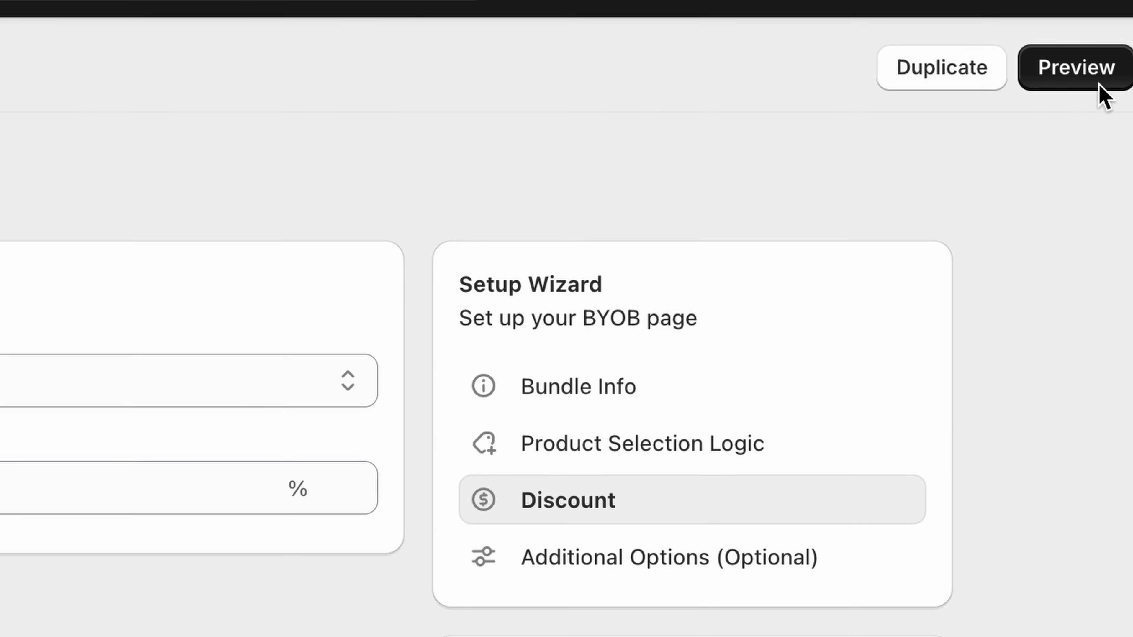
Preview the "Buy 3 snowboards to get 10% off!" bundle page on the storefront and view its selectable snowboards
left_click(1079, 74)
scroll(1109, 506, "down", 10)
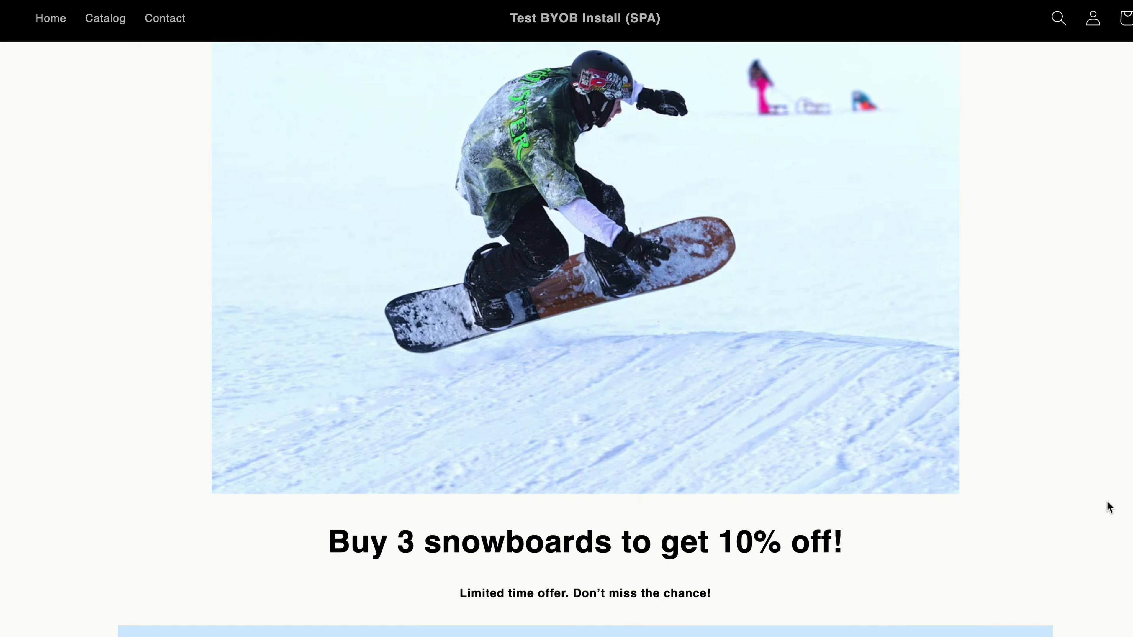
scroll(1110, 507, "down", 4)
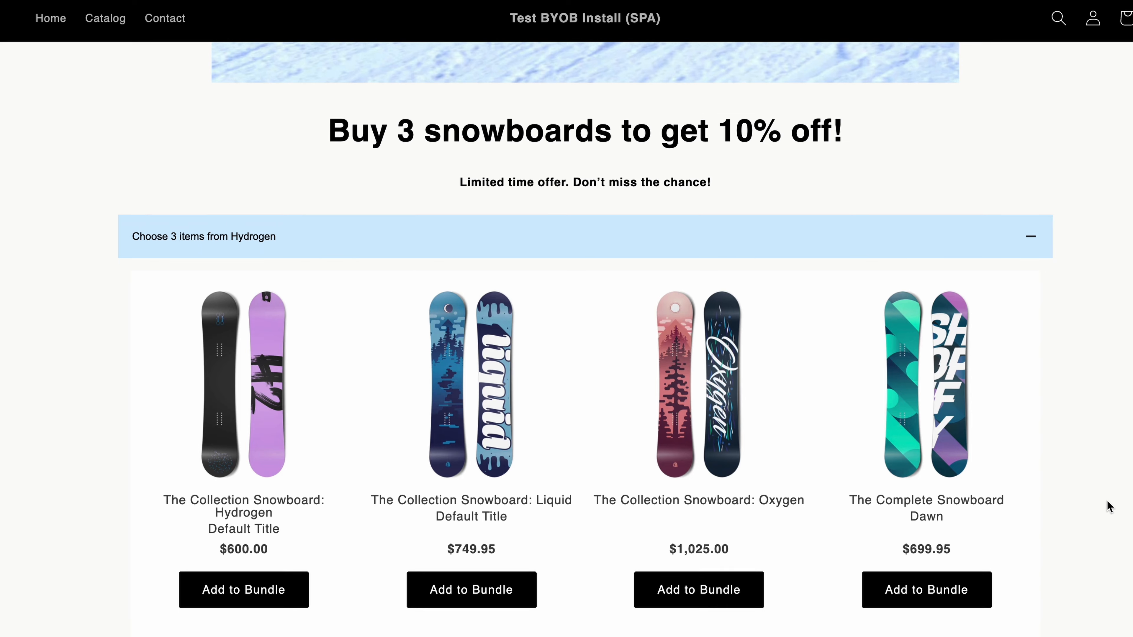
Add the Collection Snowboard: Oxygen, the Complete Snowboard Electric and a third snowboard to the bundle, and view the store's product catalog
left_click(744, 459)
scroll(506, 476, "down", 8)
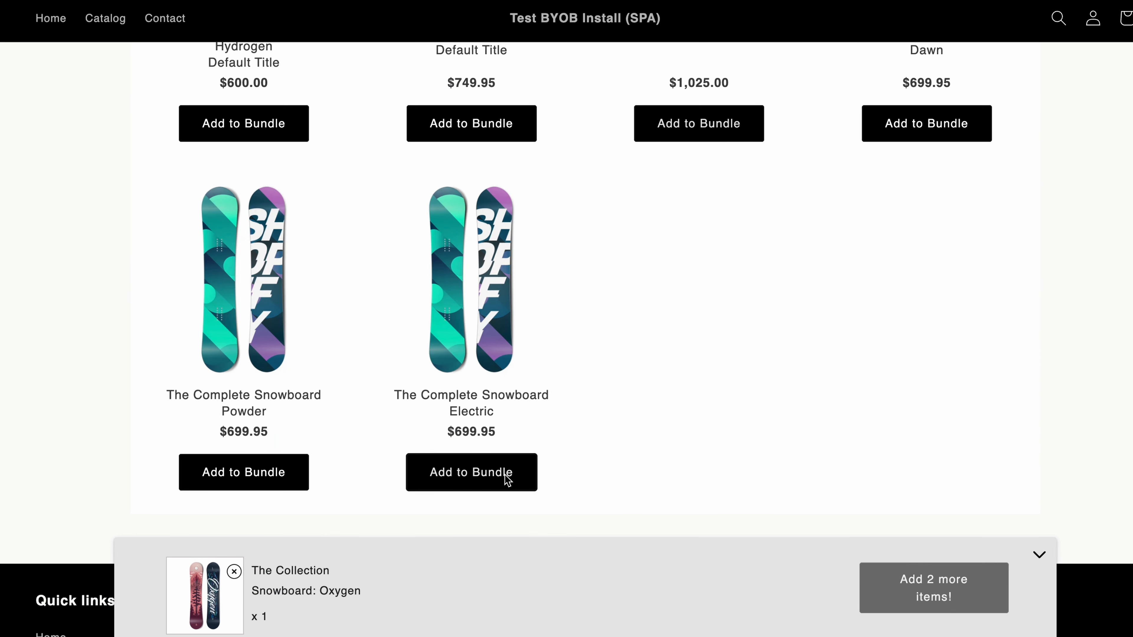
left_click(506, 475)
scroll(642, 301, "up", 8)
left_click(483, 444)
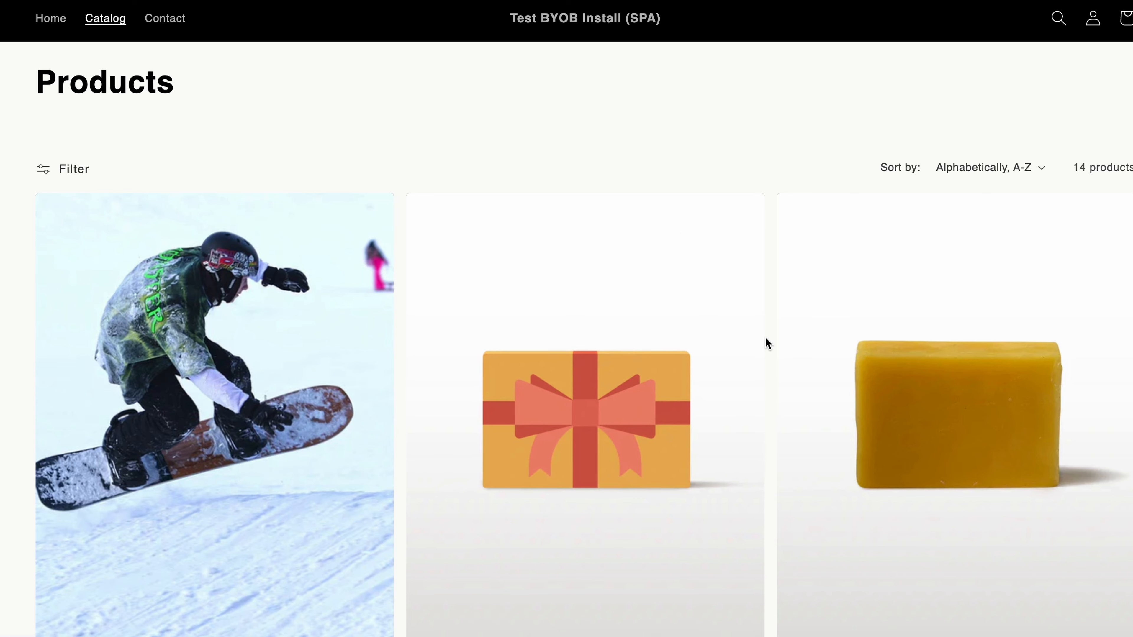
scroll(766, 344, "down", 3)
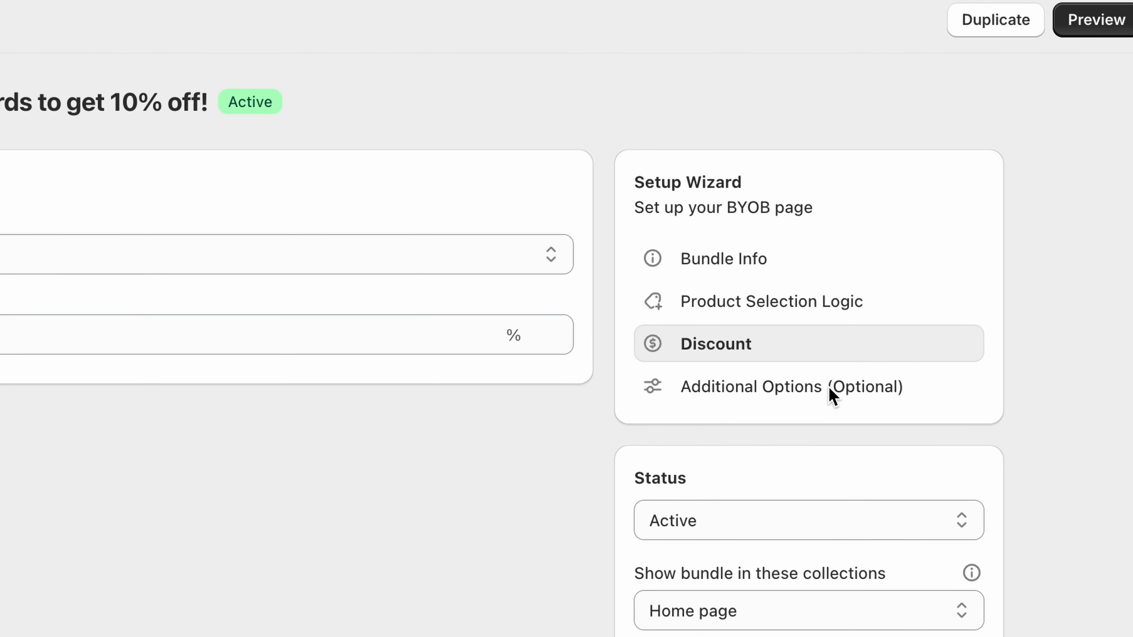
Review the bundle's additional options and the available discount types, keeping Percentage OFF selected
left_click(830, 389)
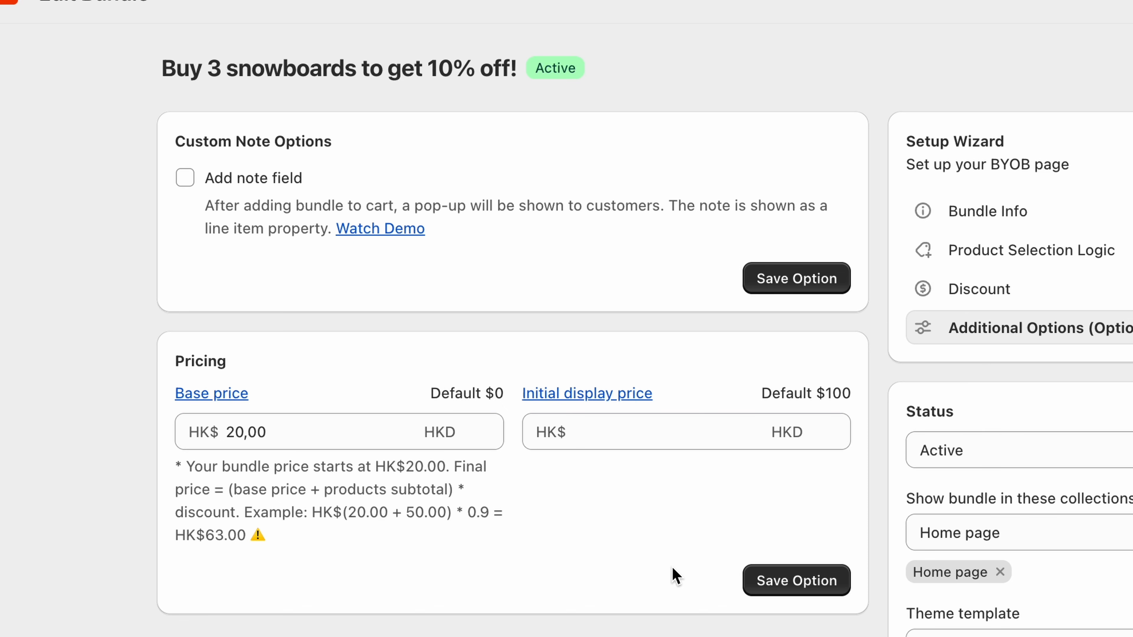
left_click(959, 289)
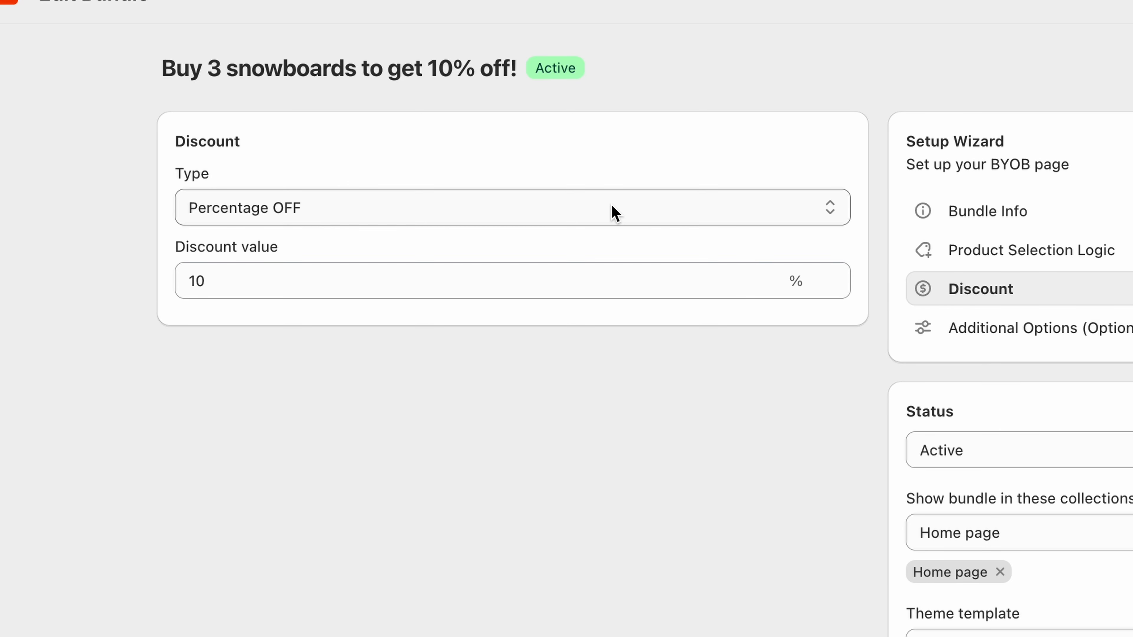
left_click(614, 211)
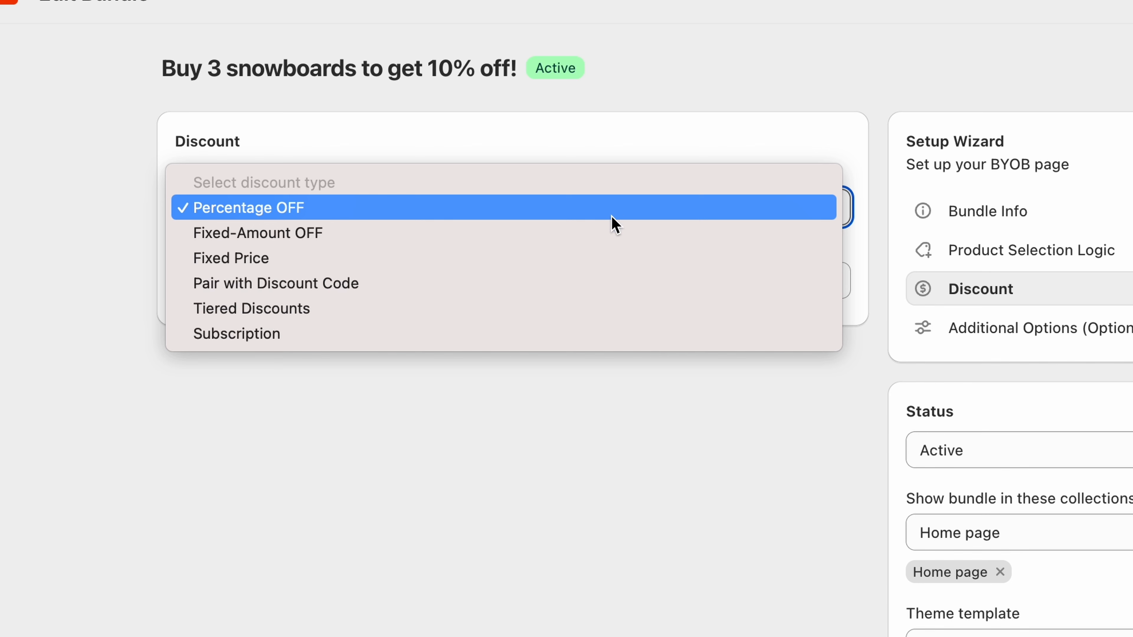
left_click(613, 215)
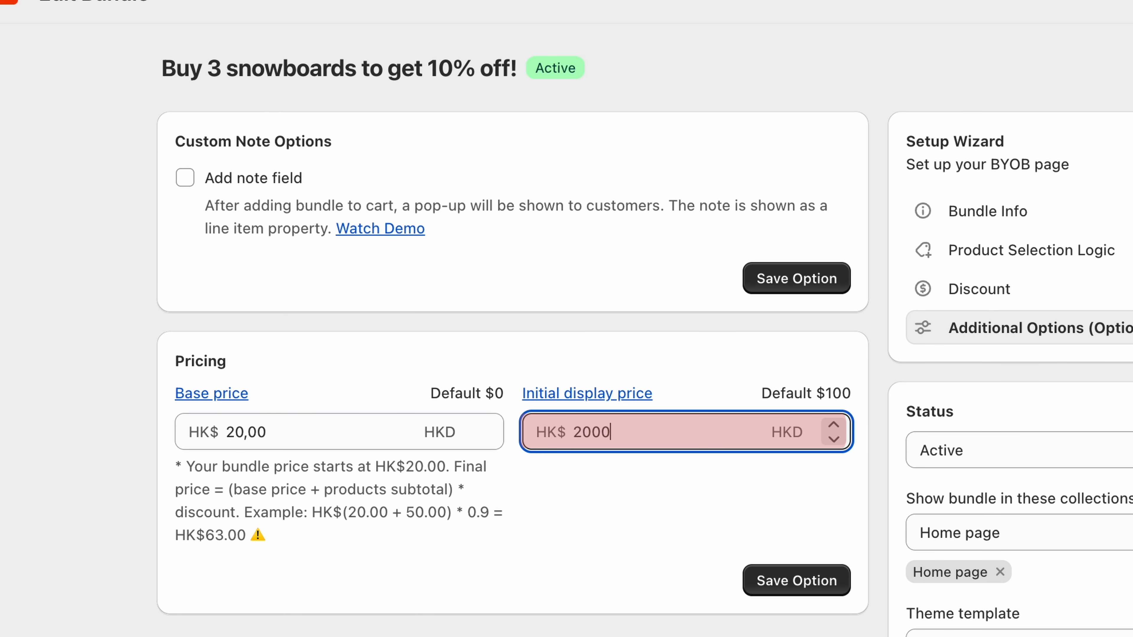
Set the bundle's initial display price to HK$2000 in the additional options and save the pricing
left_click(777, 592)
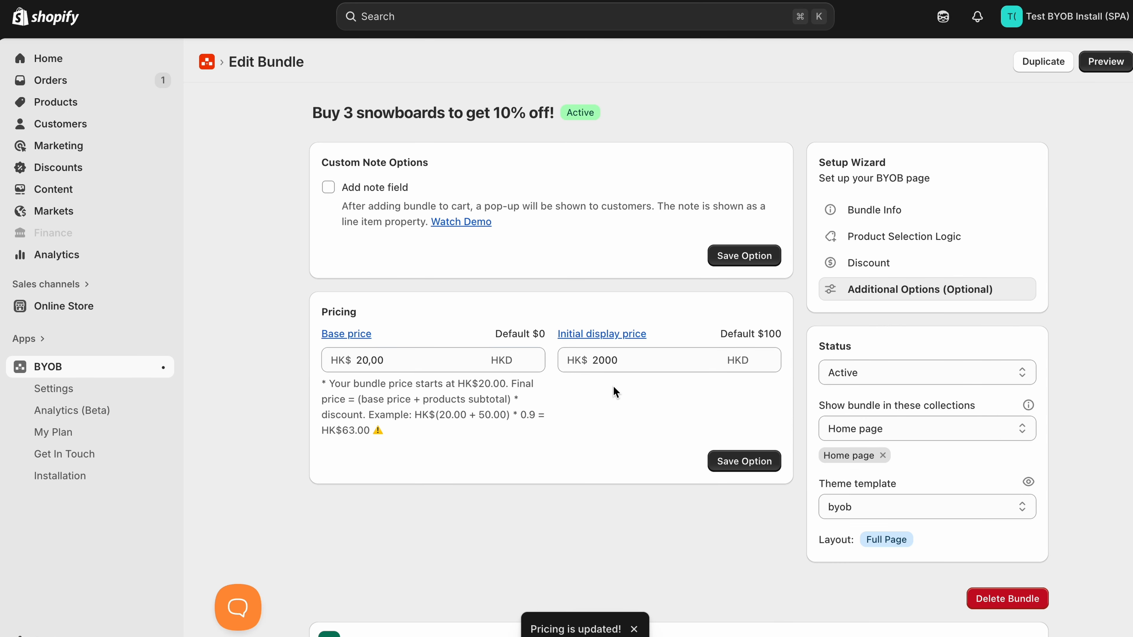
Enter a new initial display price for the bundle, starting with 1
left_click(614, 361)
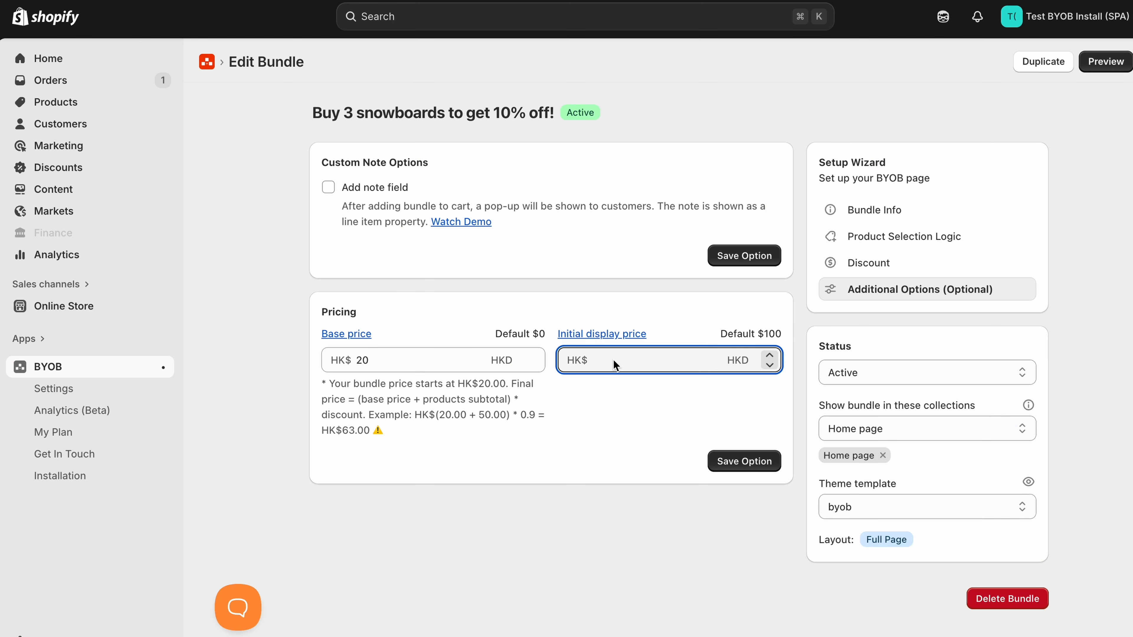
type("1")
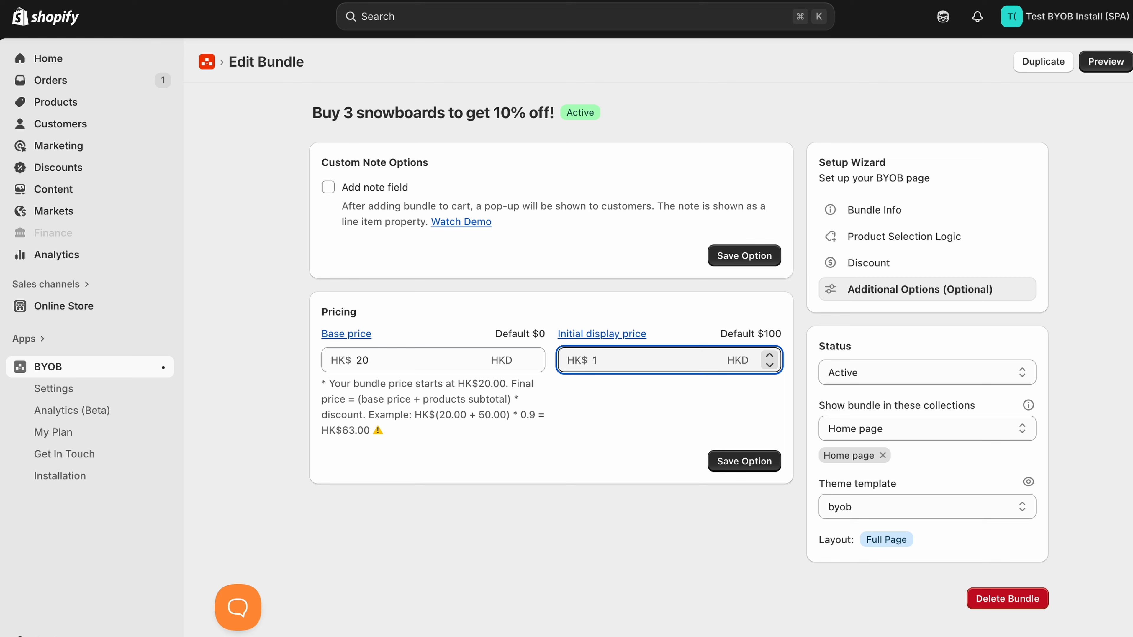